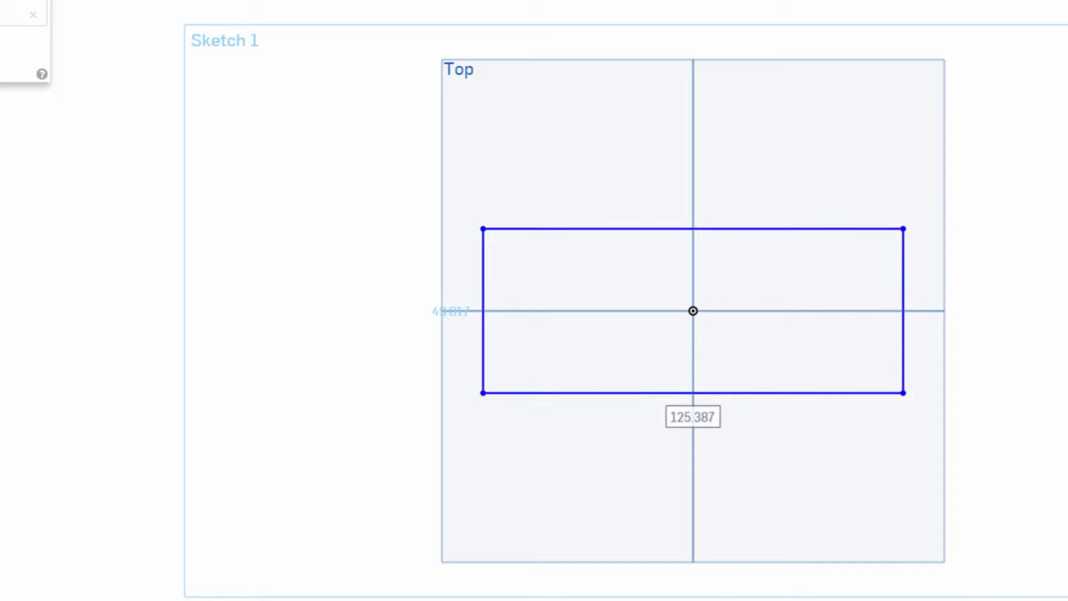
Dimension the centred rectangle on the Top plane to 75 mm wide and 45 mm high, and finish the sketch.
text(7)
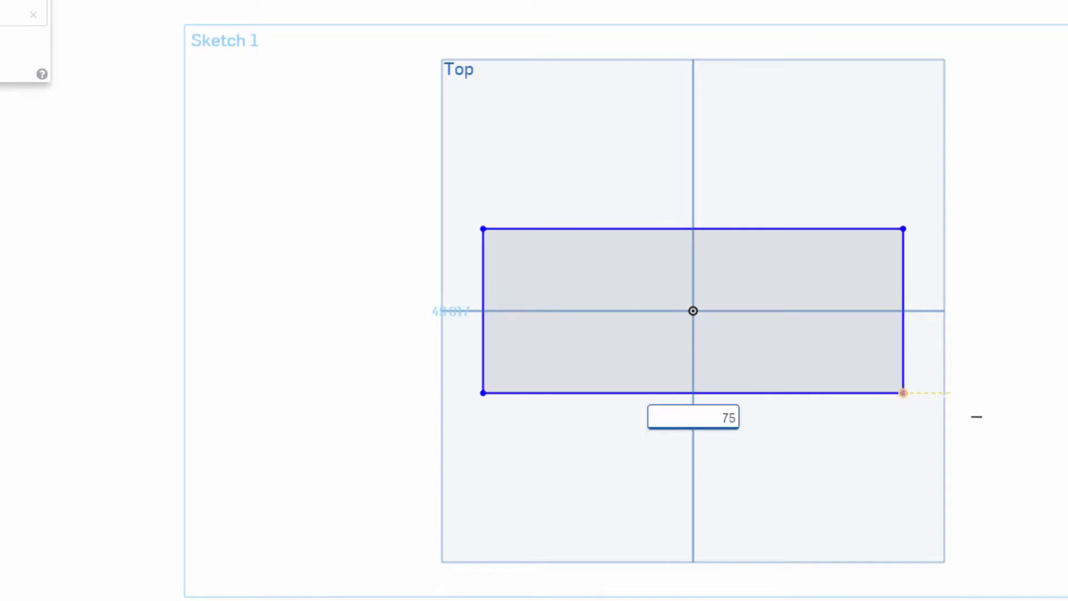
text(5)
key(Return)
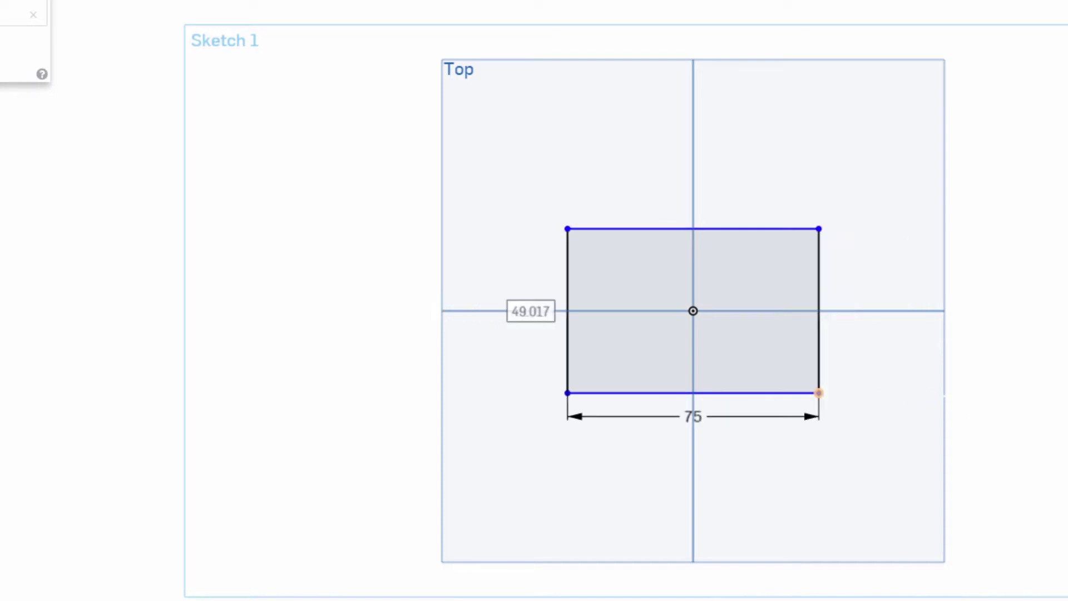
text(45)
key(Return)
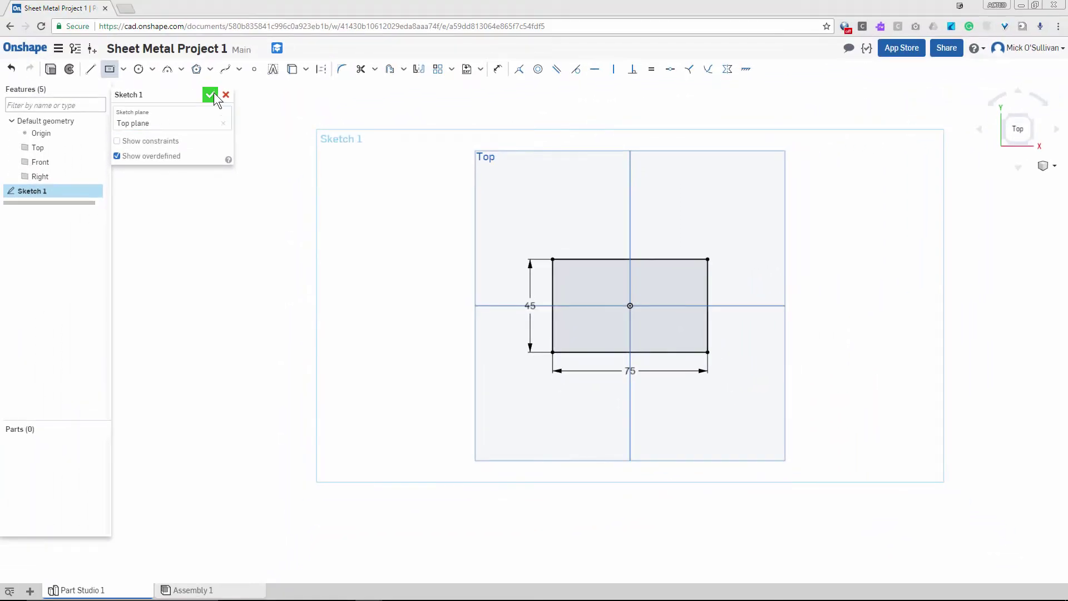
click(209, 95)
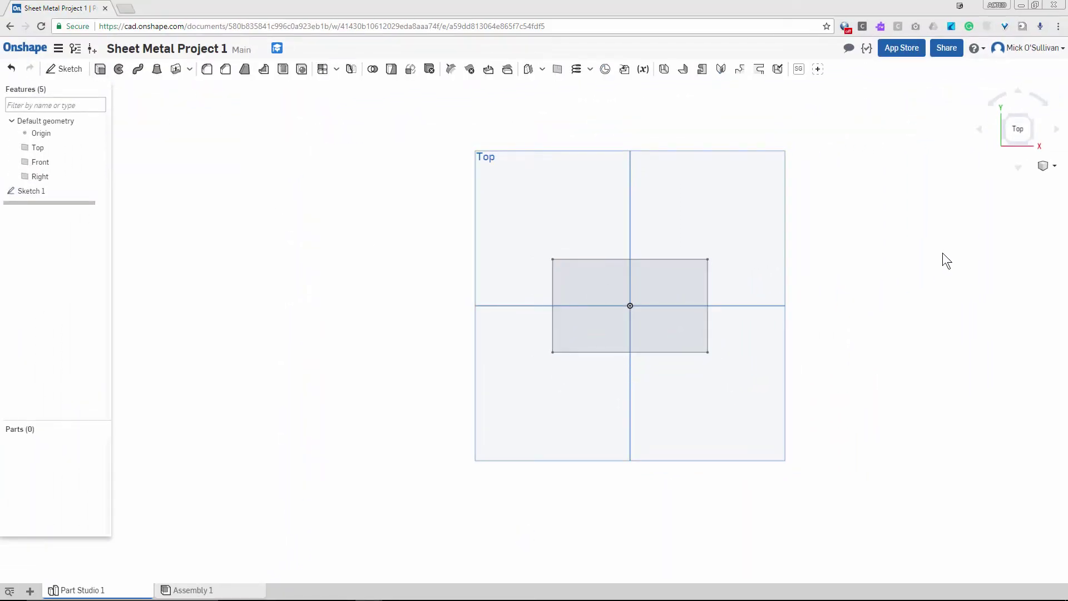
Extrude the rectangle sketch as a new solid with a blind depth of 40 mm.
key(shift+7)
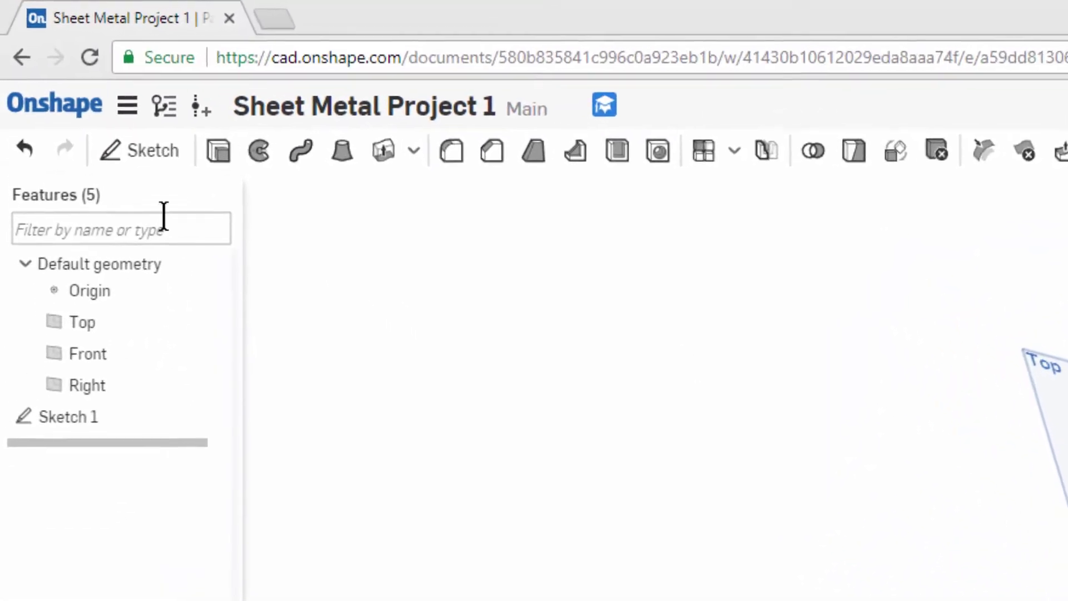
click(218, 150)
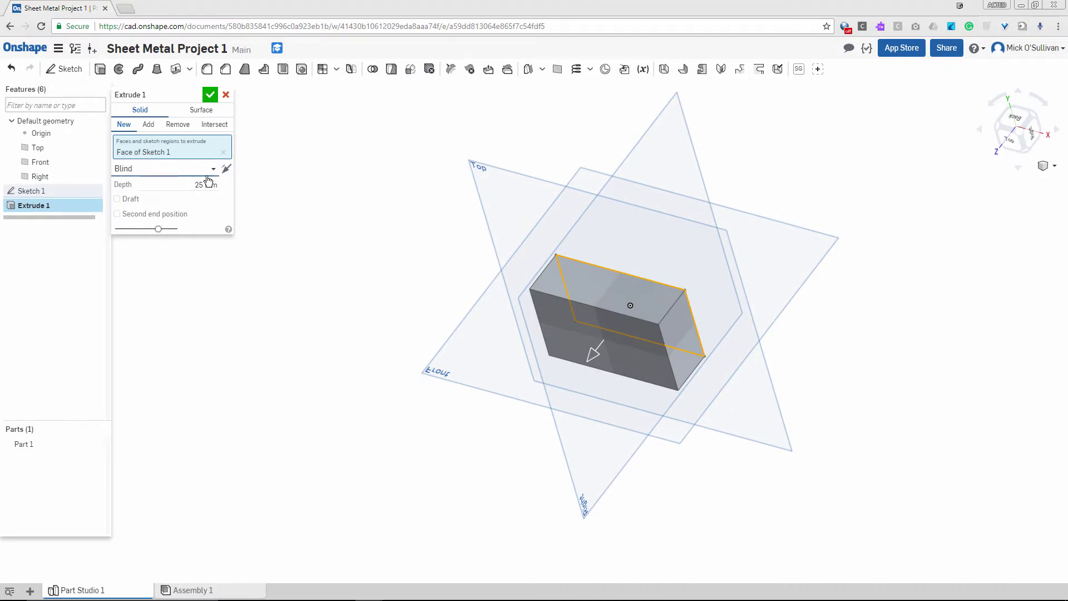
click(187, 180)
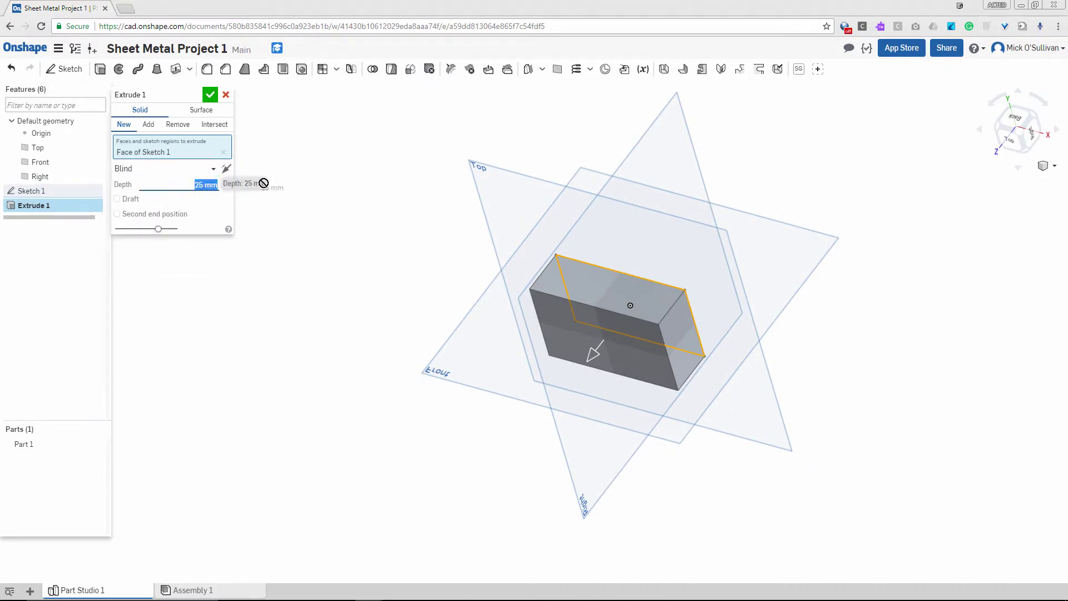
key(Return)
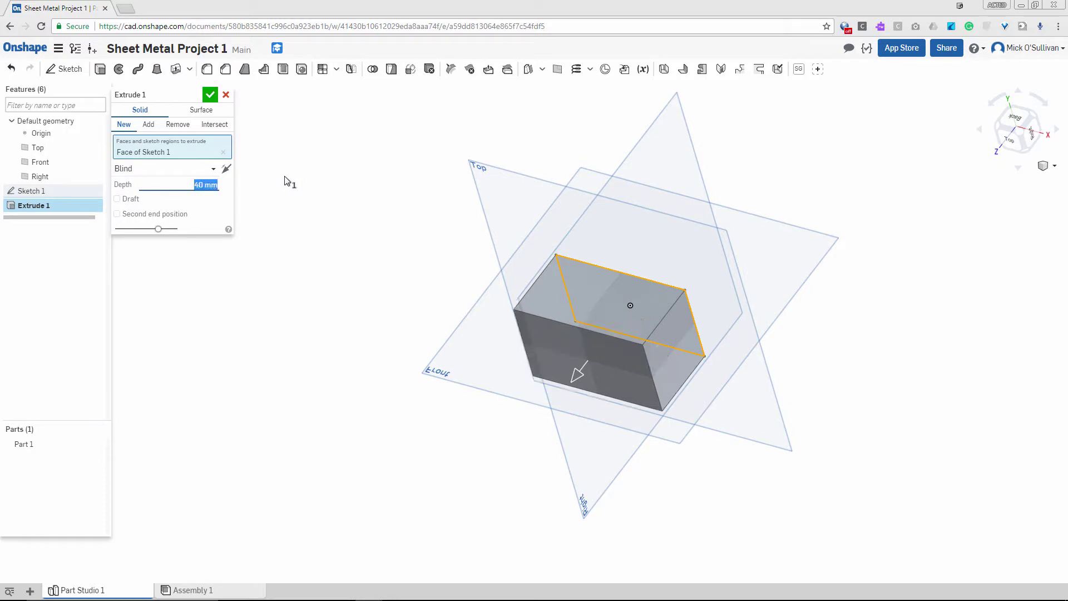
click(204, 97)
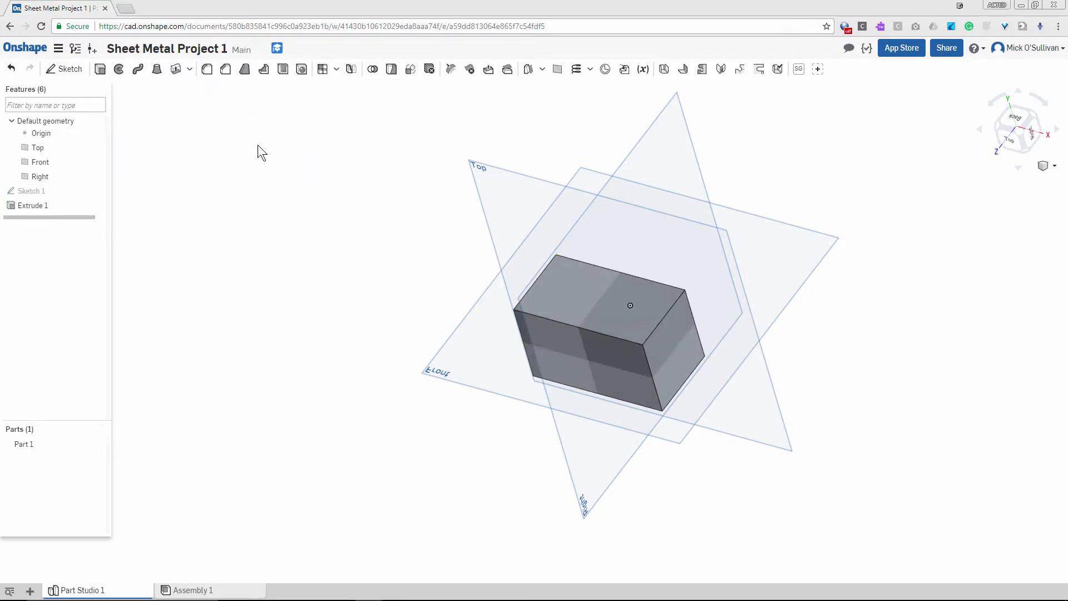
Start a chamfer on the block's upper front edge using the Two distances type.
click(1050, 172)
click(1032, 182)
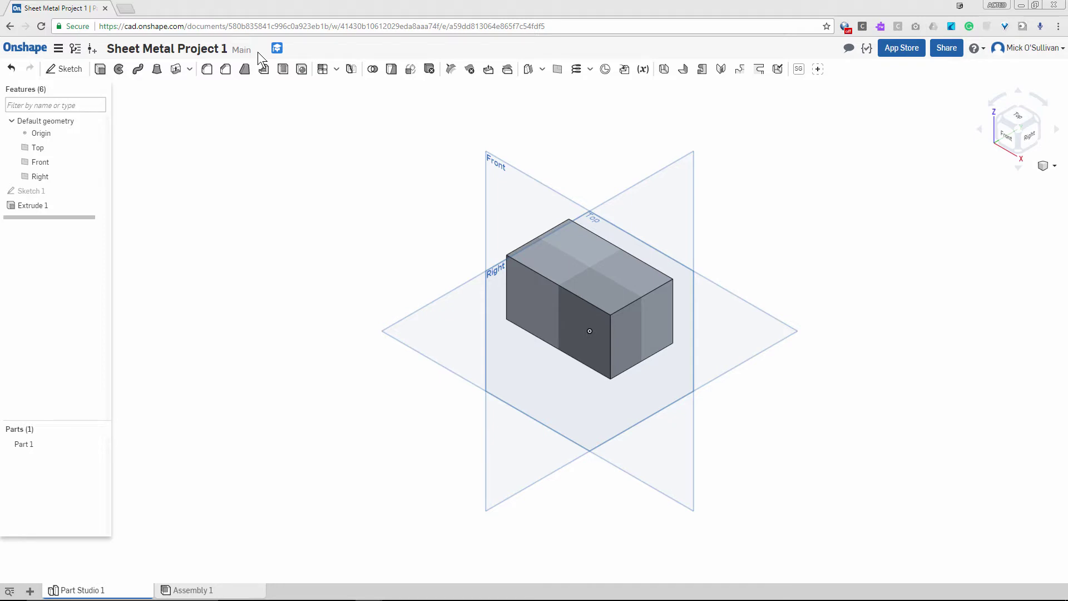
click(225, 70)
click(551, 282)
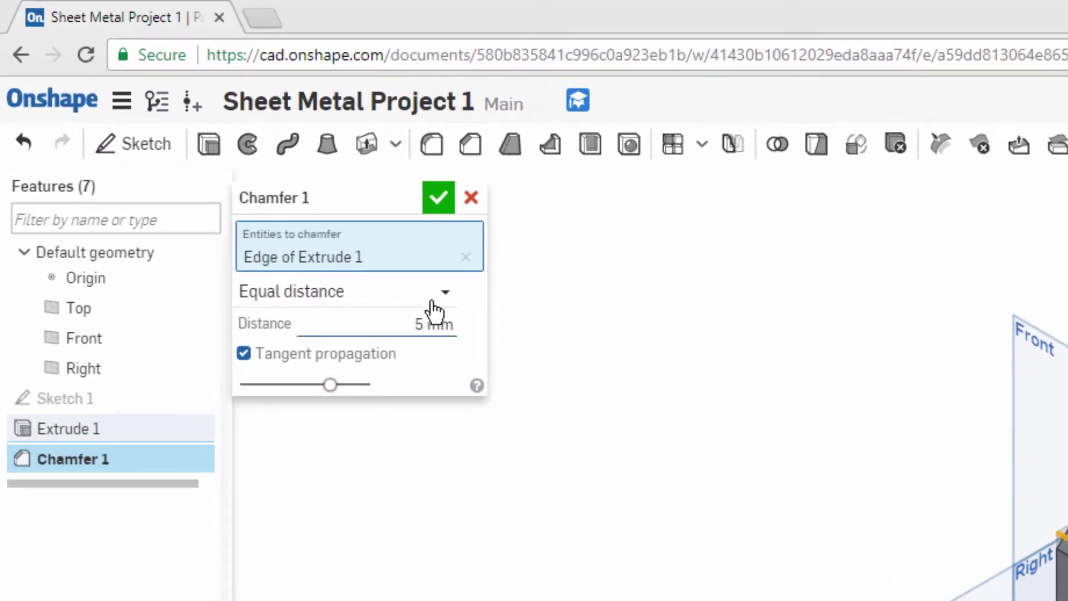
click(434, 295)
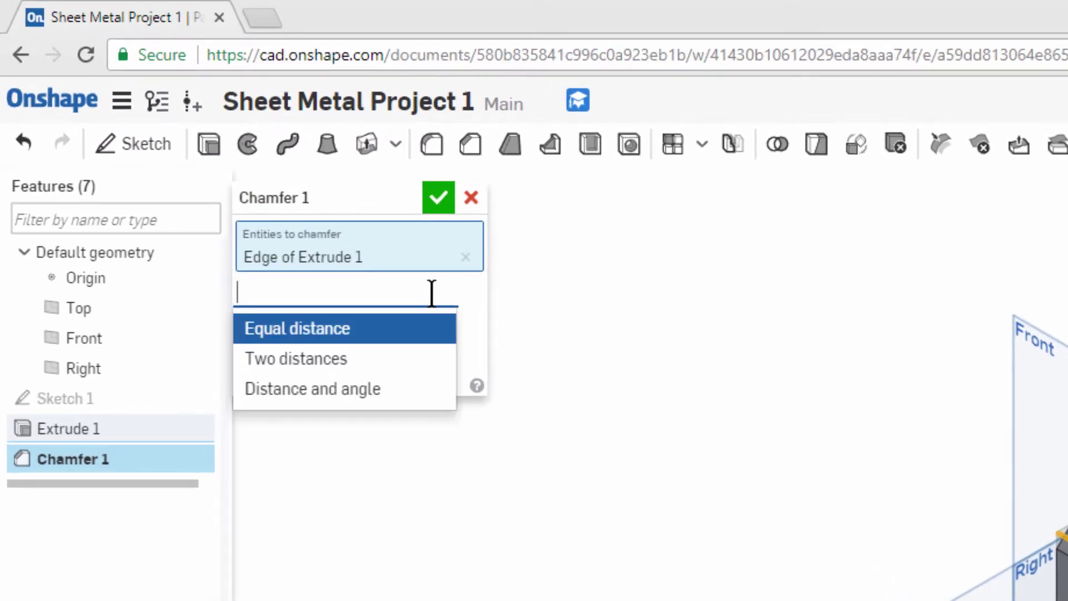
click(367, 364)
Set the chamfer's Distance 1 to 25 mm and Distance 2 to 35 mm, and apply it.
click(418, 324)
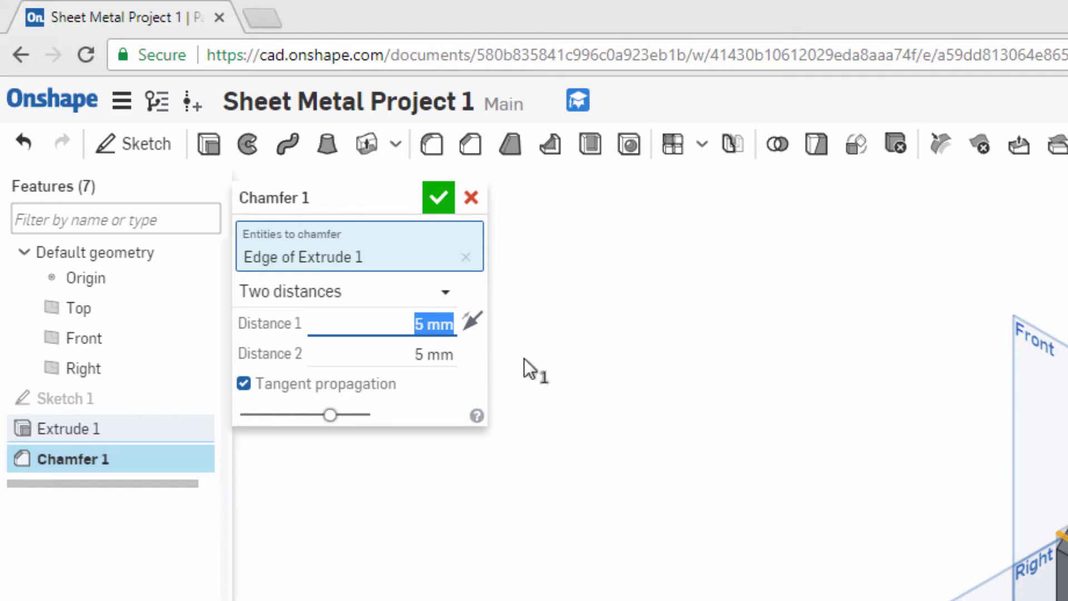
text(25)
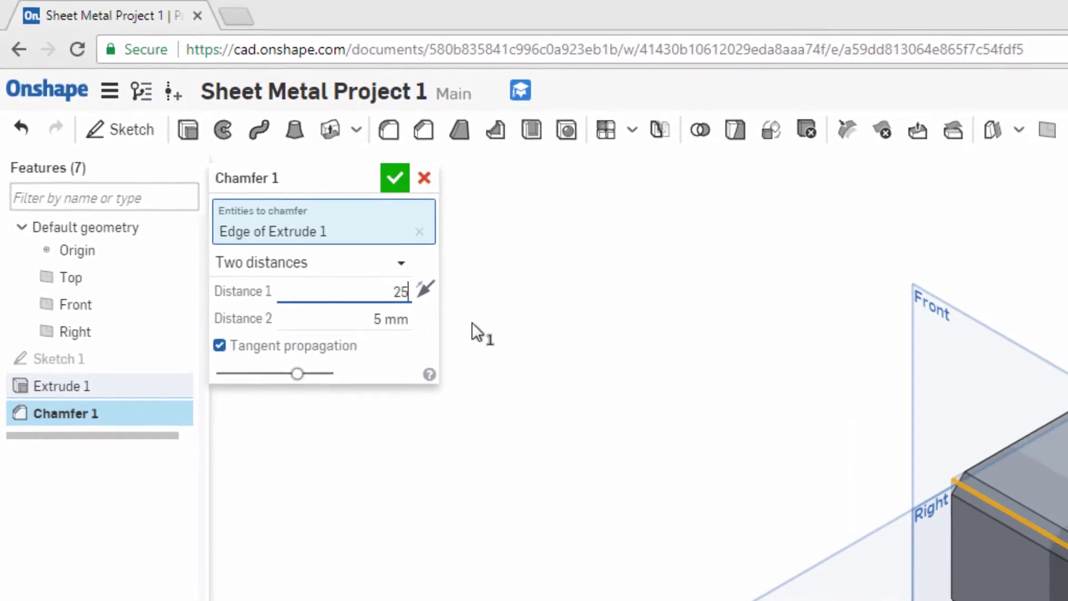
key(Tab)
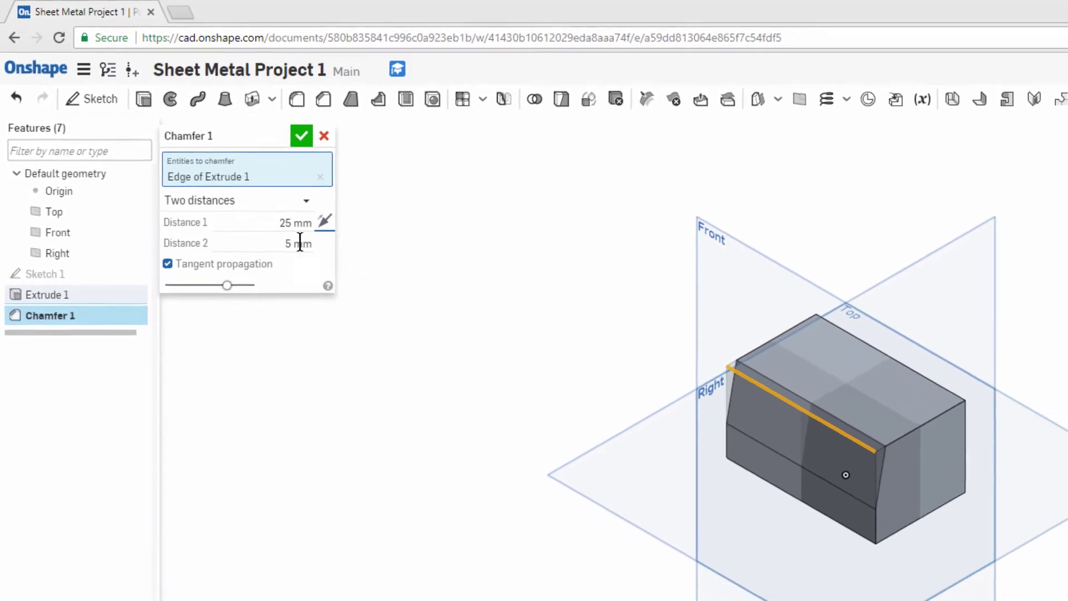
click(330, 267)
text(35)
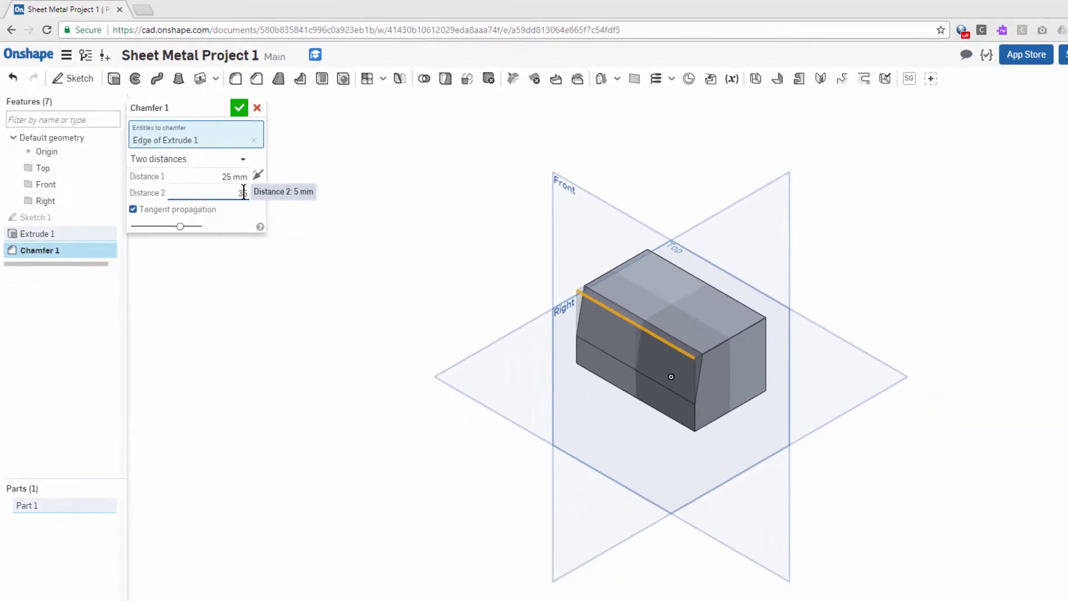
click(261, 199)
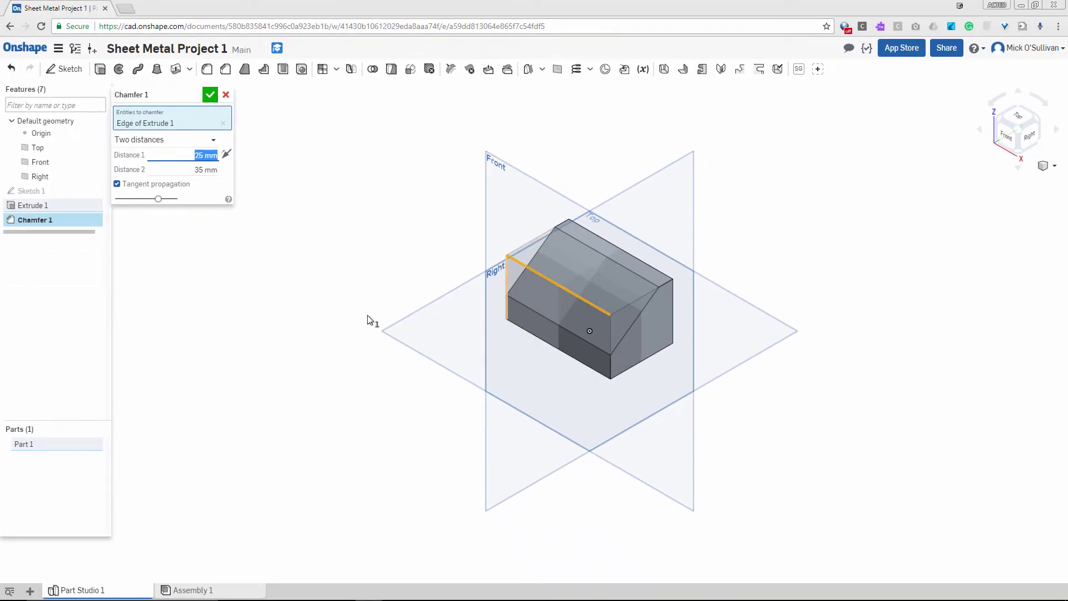
click(208, 94)
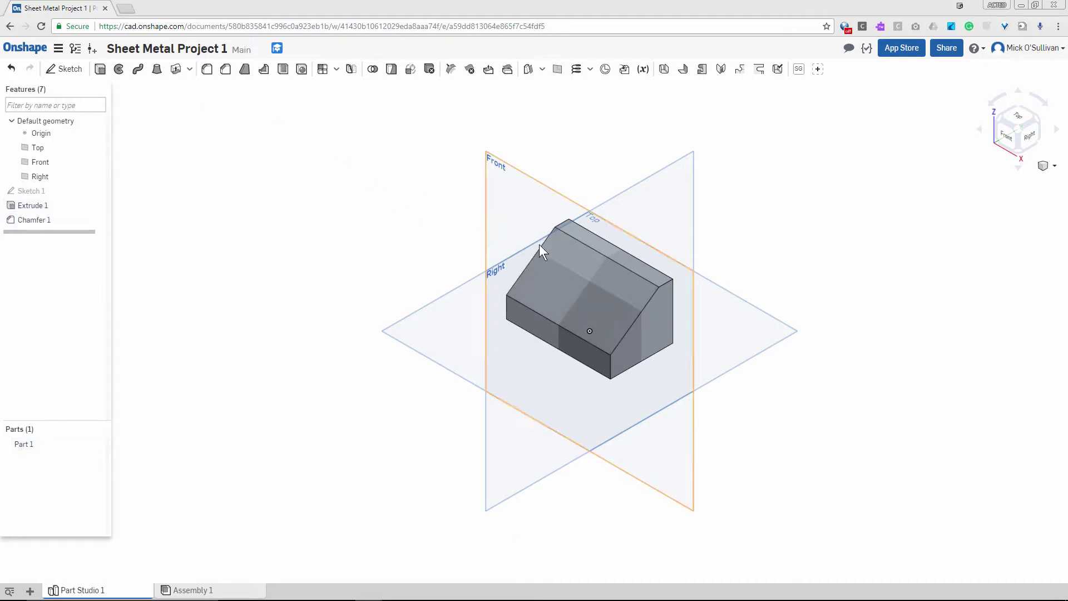
Create a new sketch on the sloped face made by the chamfer.
right_click(564, 268)
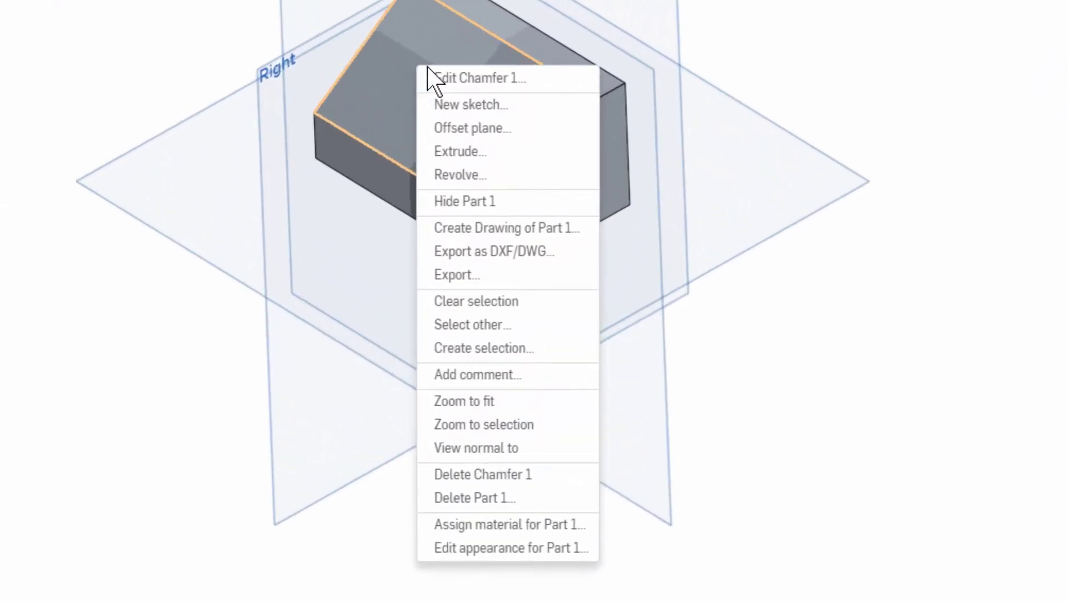
click(452, 105)
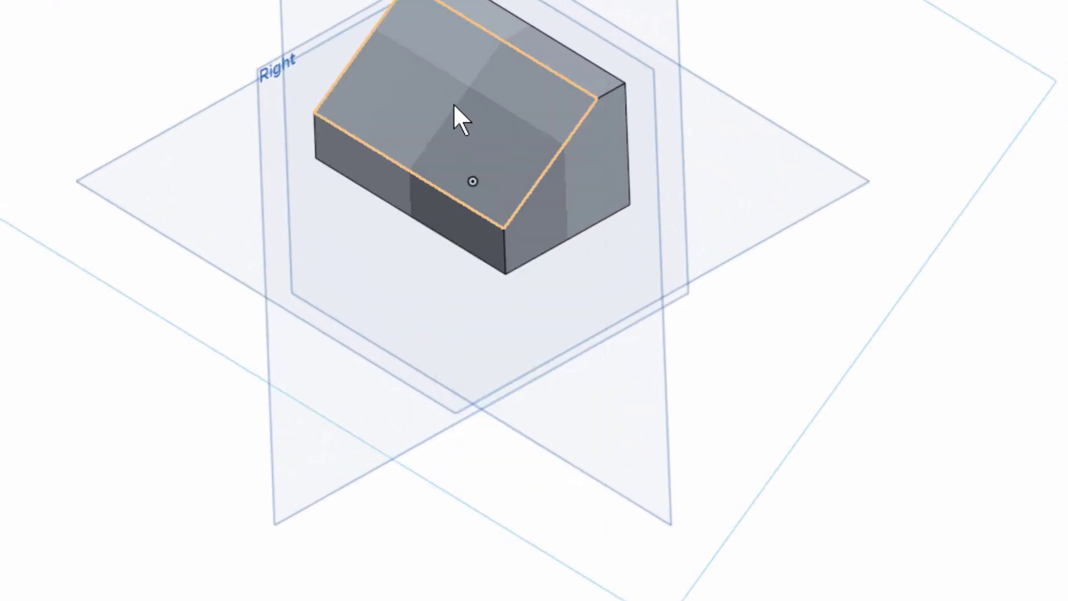
right_click(453, 104)
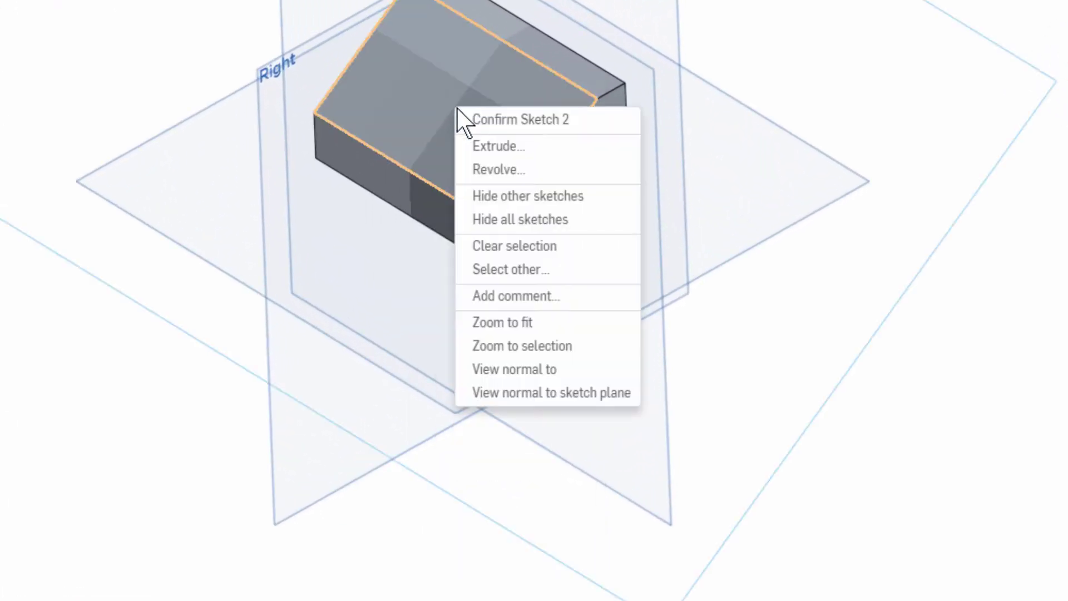
click(540, 396)
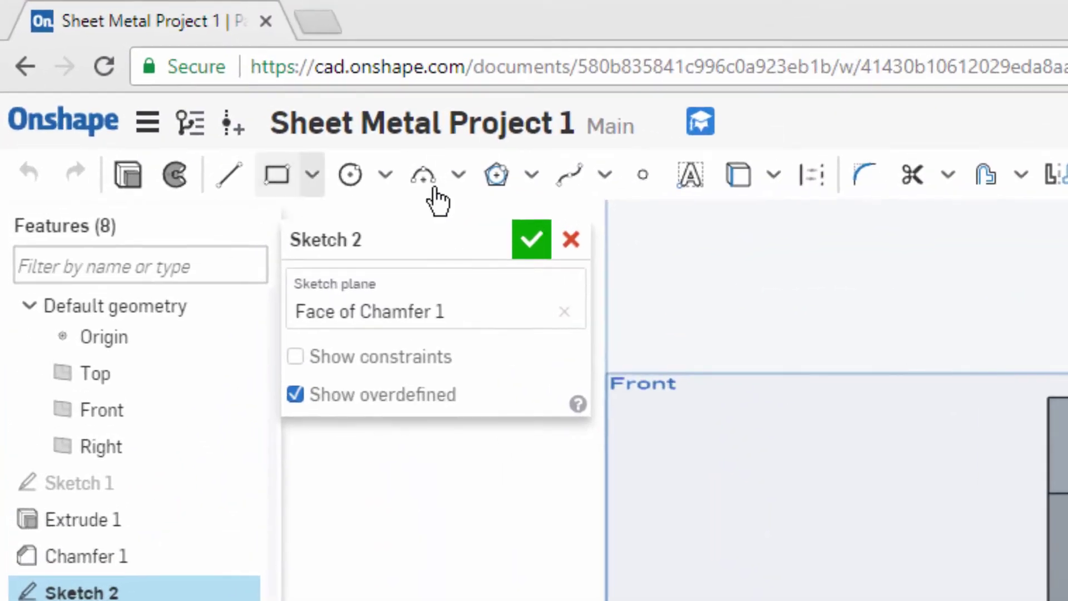
Draw a horizontal construction line across the sloped face, joining the midpoints of its two side edges.
click(806, 197)
click(230, 177)
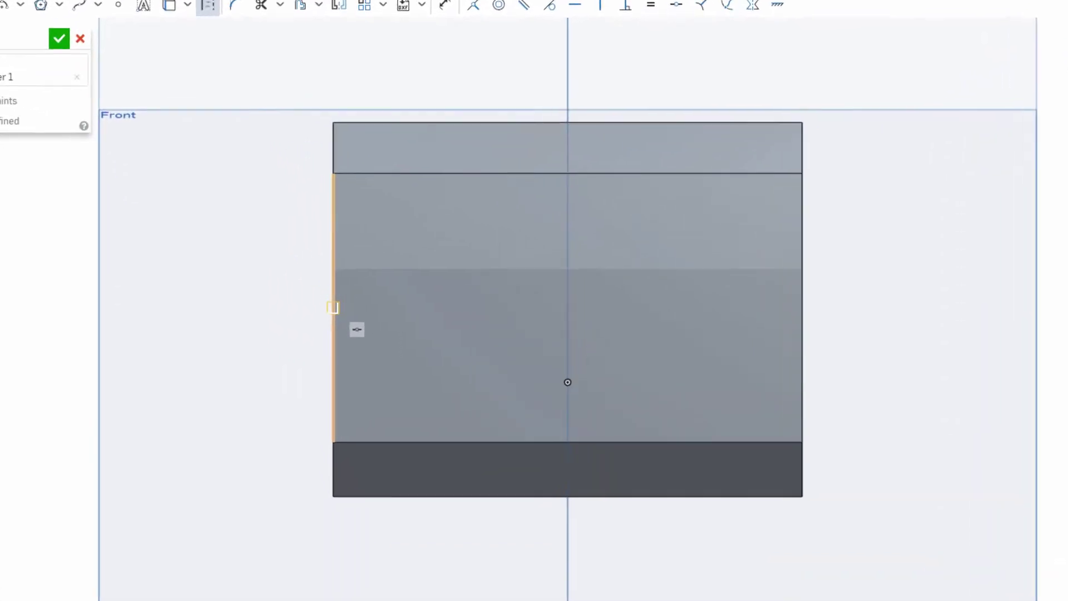
click(333, 307)
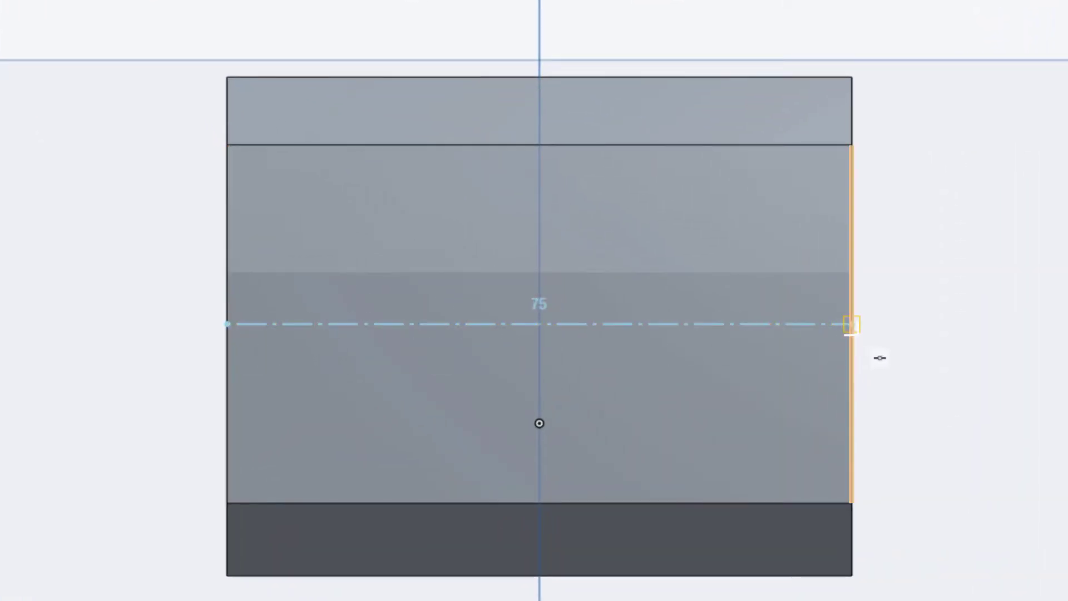
click(851, 324)
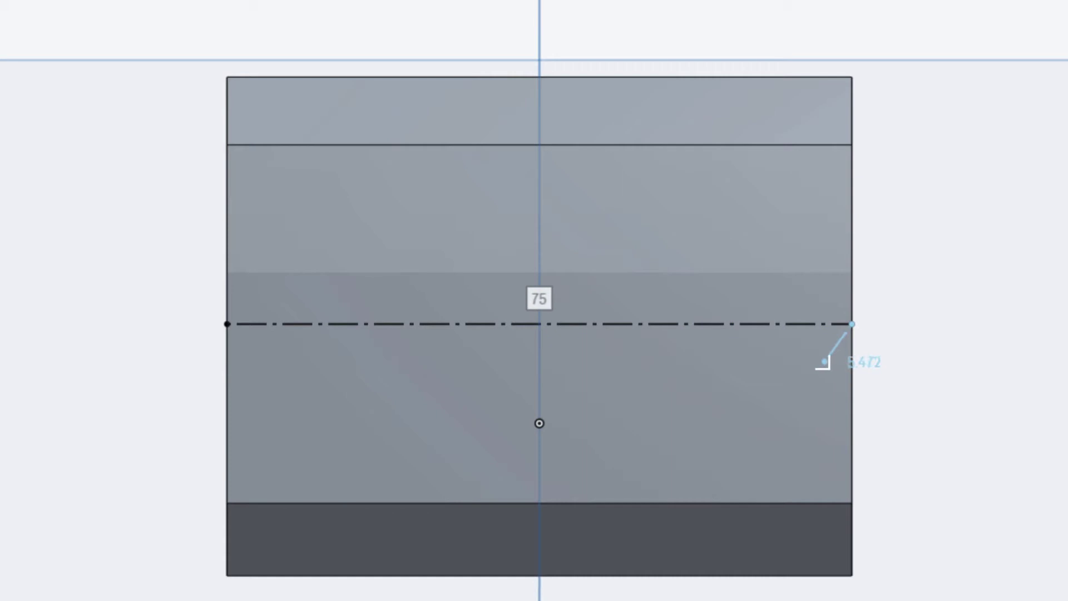
key(Escape)
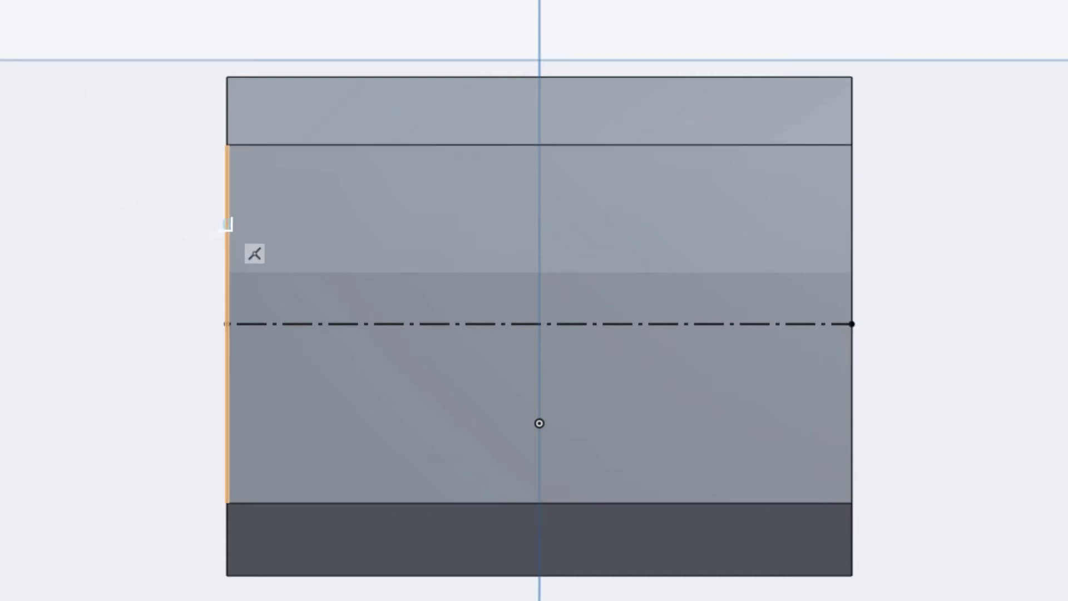
Draw a second horizontal construction line from side edge to side edge, above the middle one.
click(227, 223)
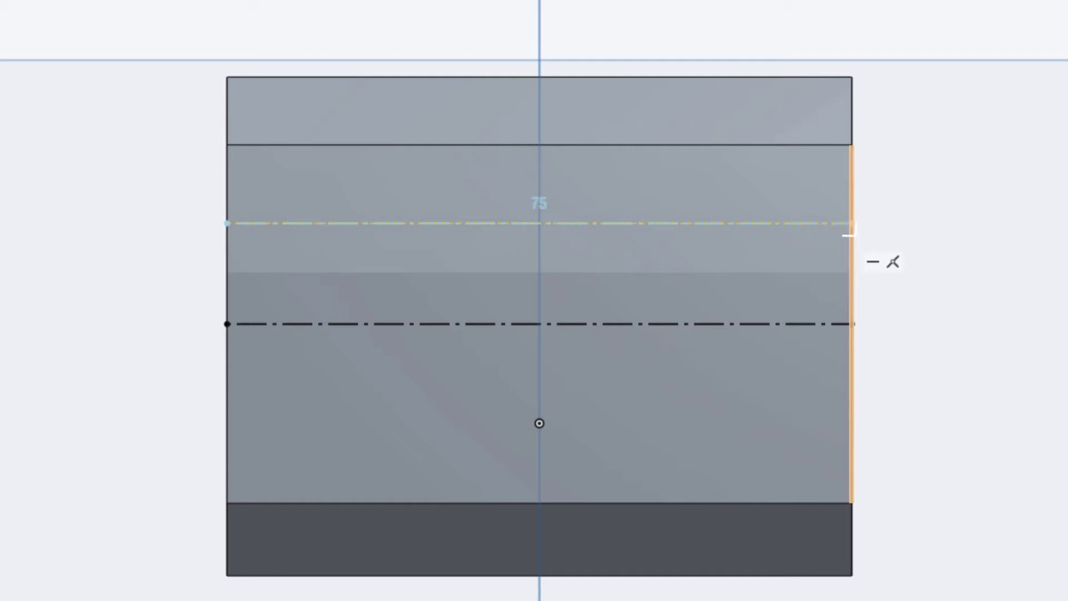
click(849, 232)
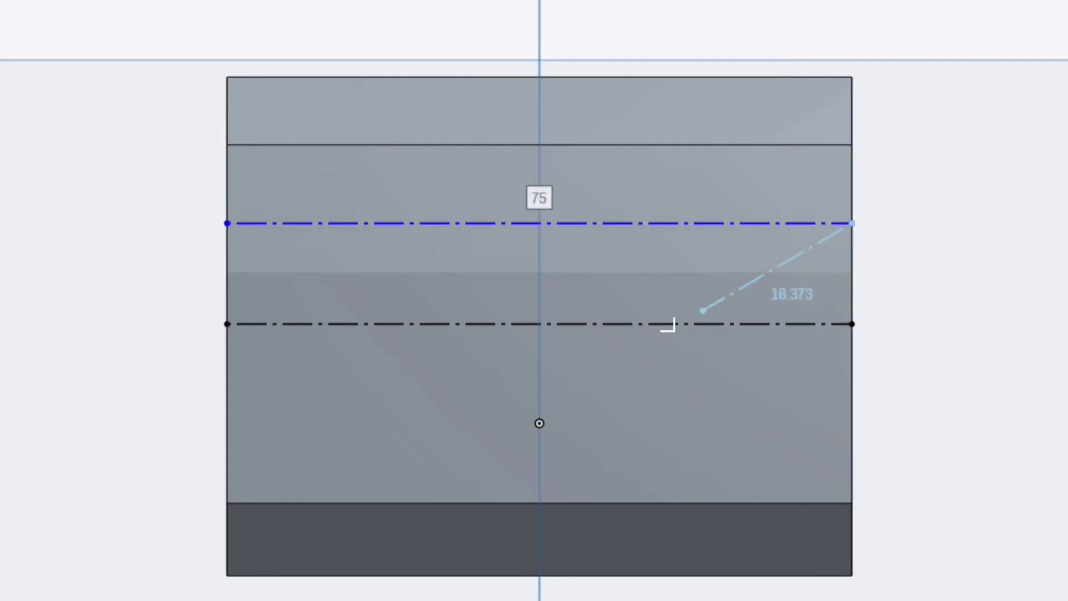
key(Escape)
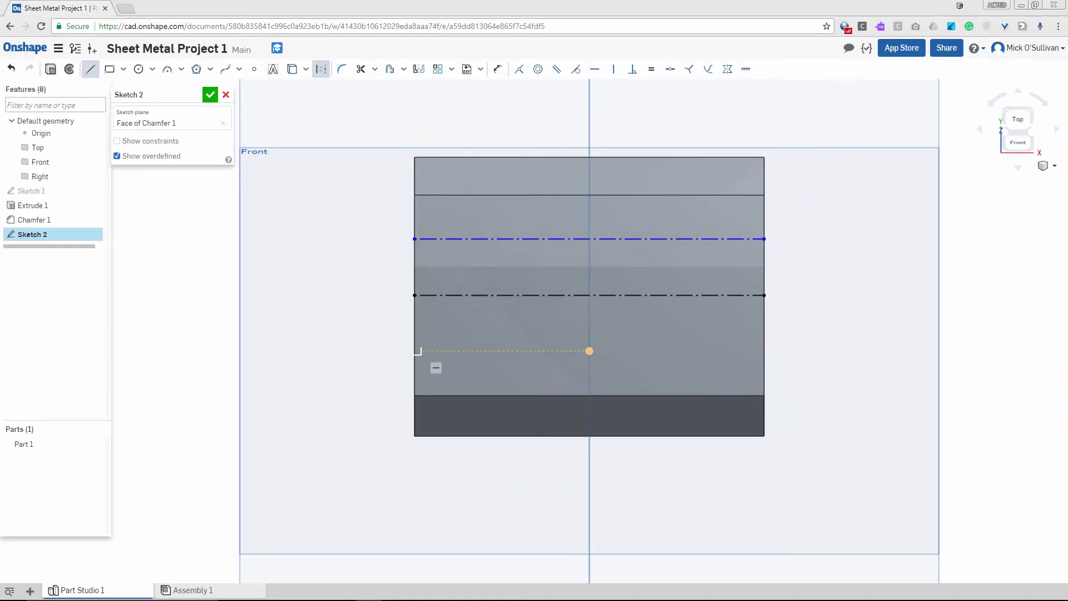
Draw a horizontal line across the sloped face below the middle line and convert it to construction geometry.
scroll(494, 337, up, 4)
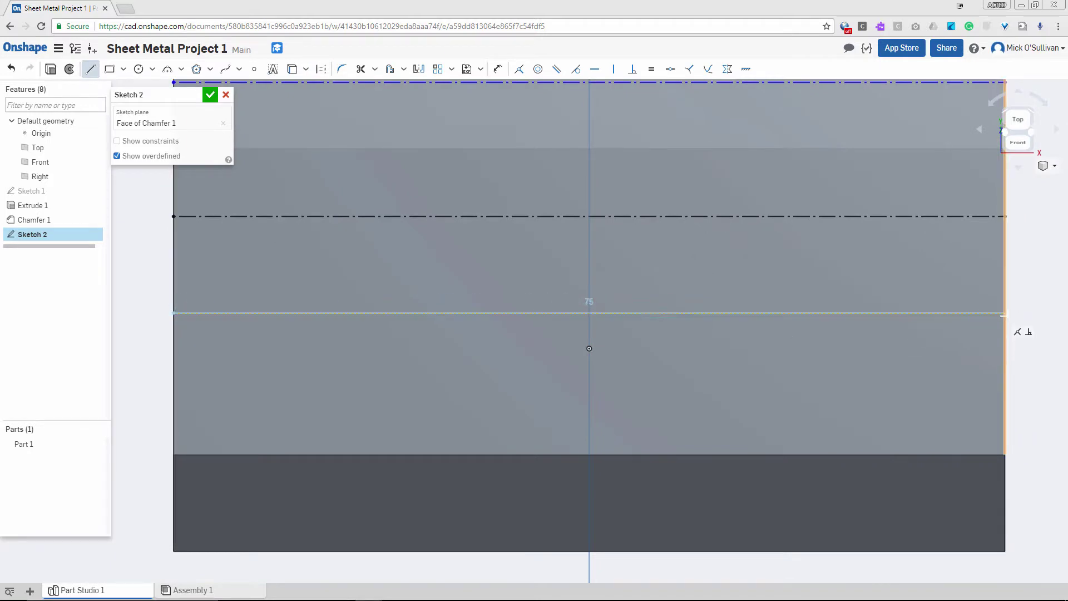
click(1004, 313)
key(Escape)
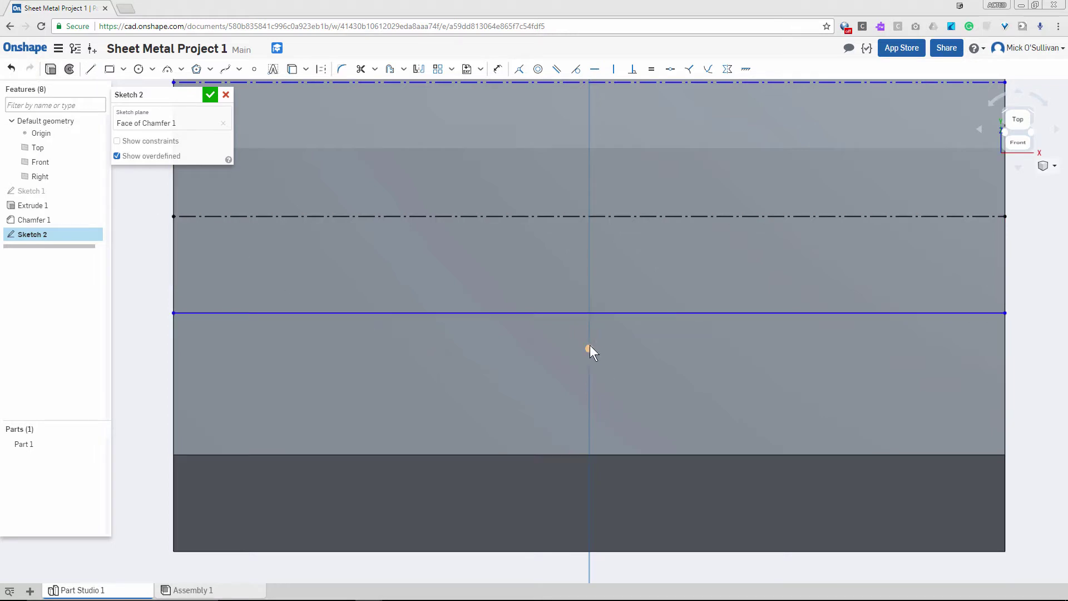
click(452, 312)
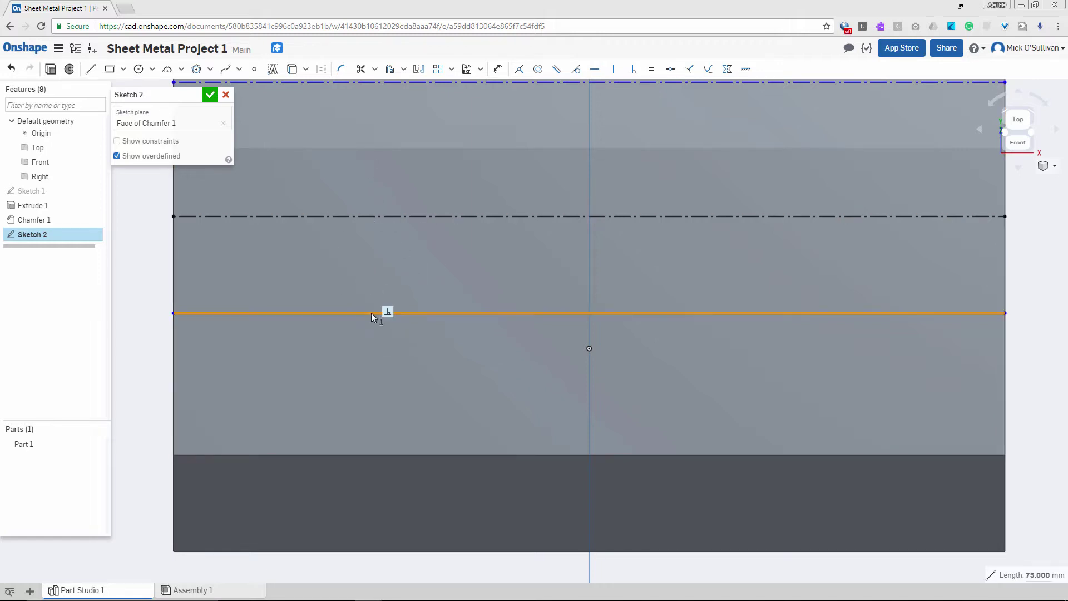
click(320, 69)
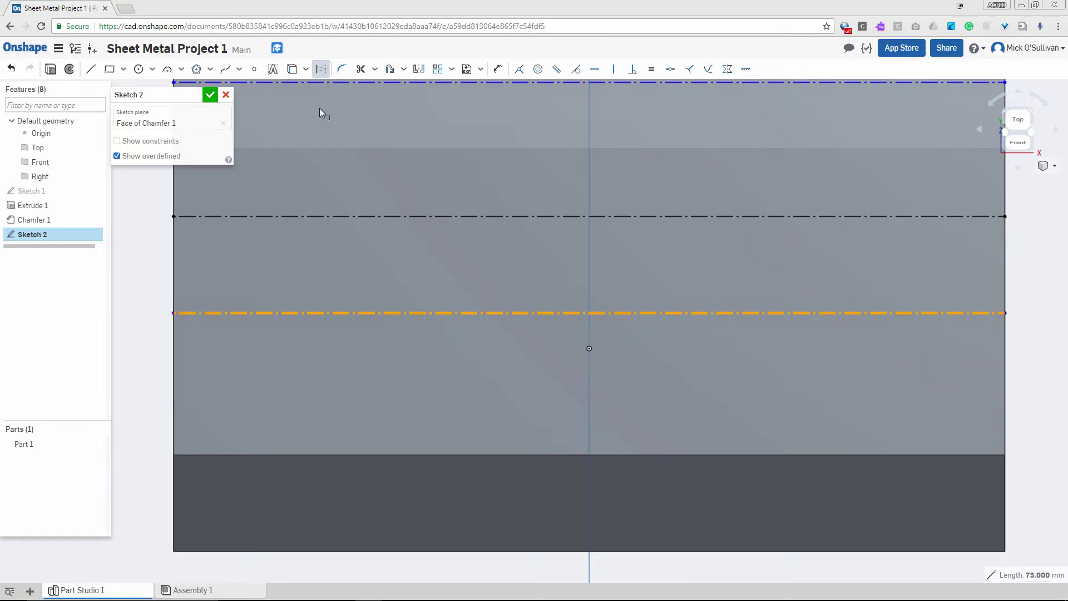
Dimension the distance between the middle and lower horizontal construction lines on the sloped face to 10 mm.
scroll(334, 278, down, 3)
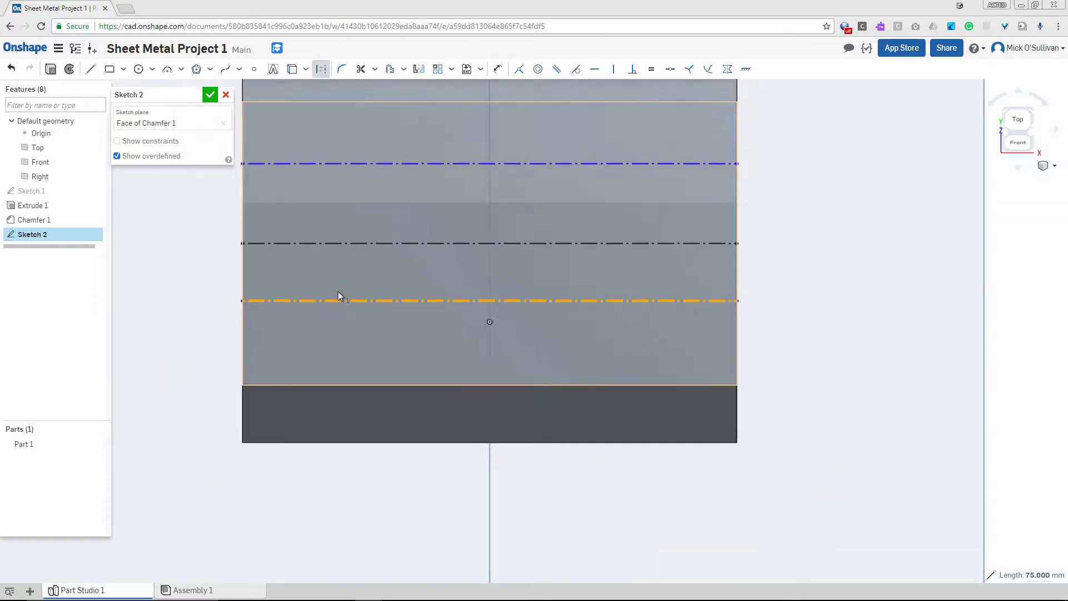
scroll(338, 295, down, 1)
key(d)
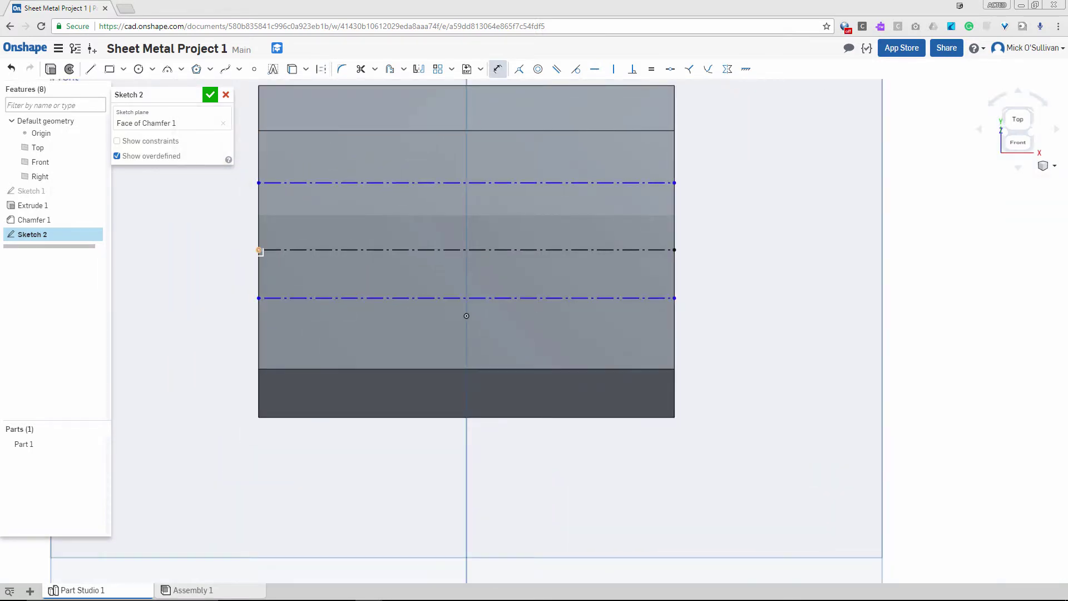
click(260, 251)
click(258, 297)
click(212, 305)
text(9)
key(Return)
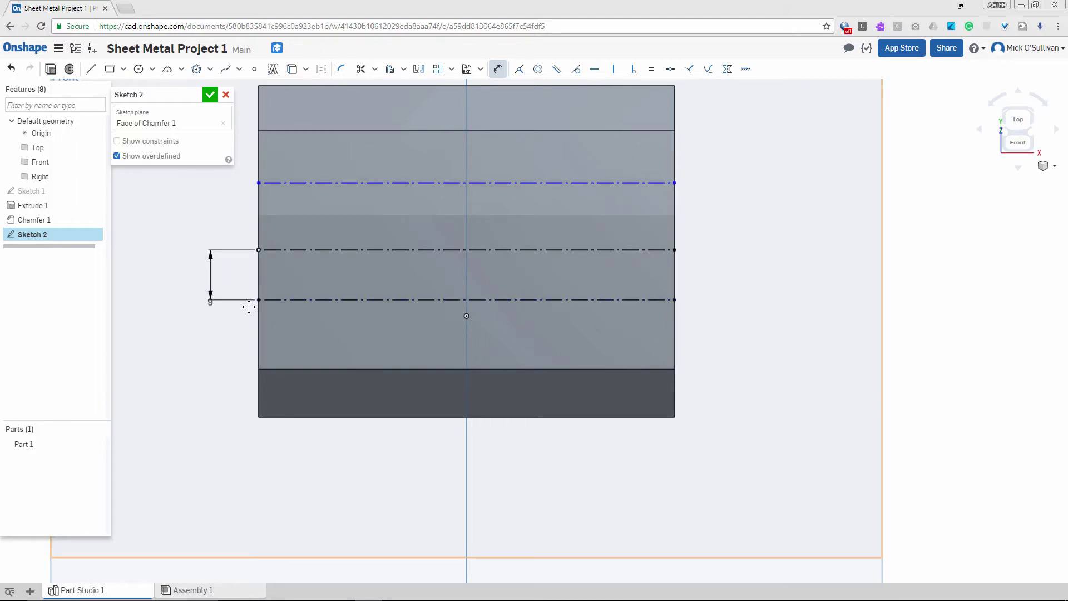
double_click(210, 300)
key(Return)
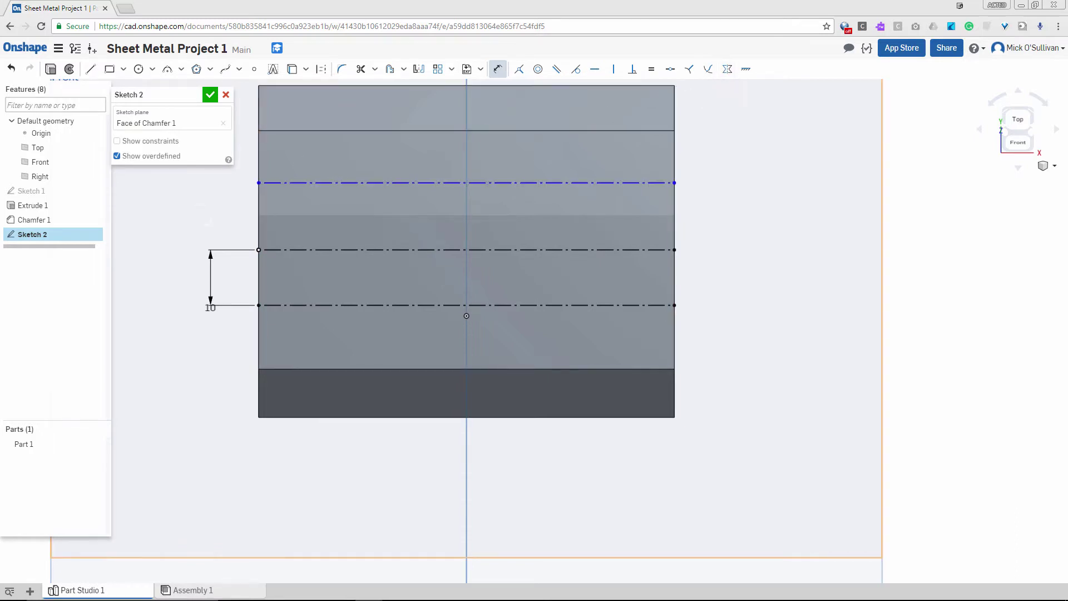
Make the upper and lower horizontal construction lines symmetric about the middle one.
click(728, 69)
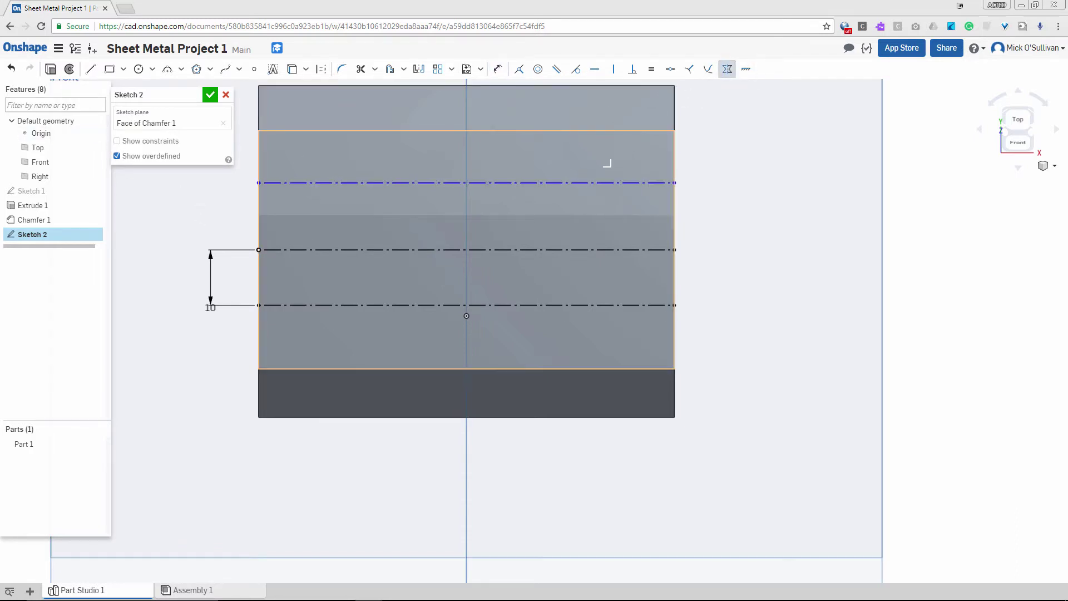
click(598, 182)
click(555, 305)
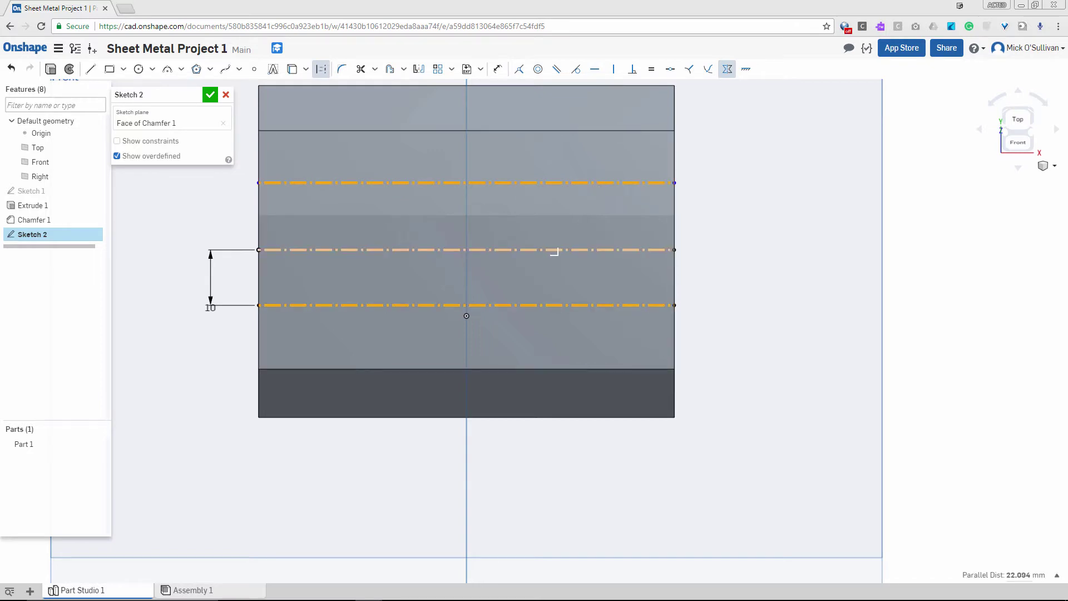
click(554, 249)
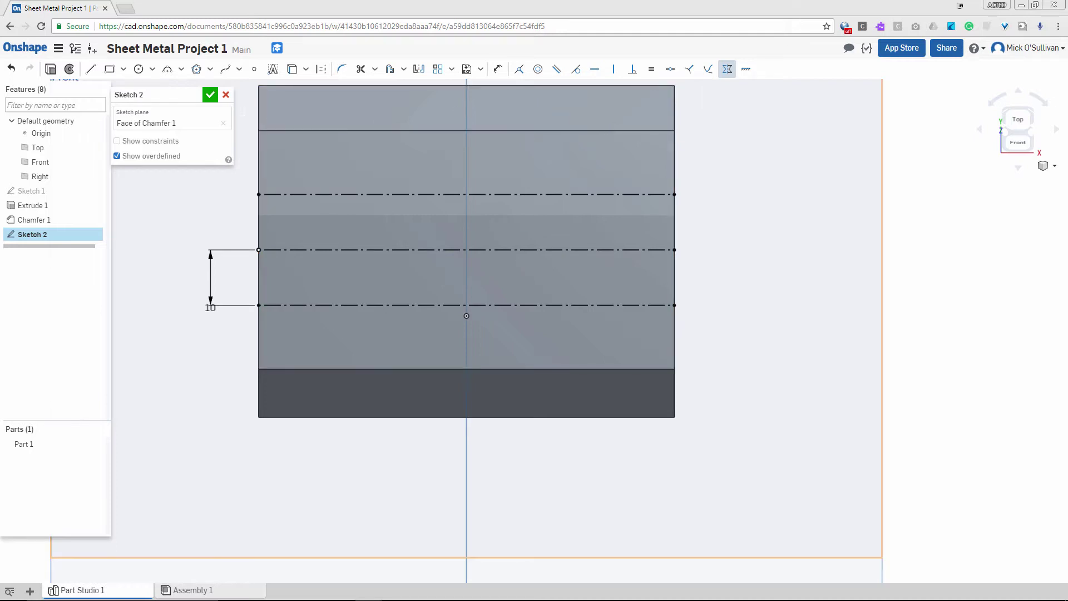
Draw a vertical line about 43 mm long across the left part of the sloped face and convert it to construction geometry.
click(90, 69)
click(341, 131)
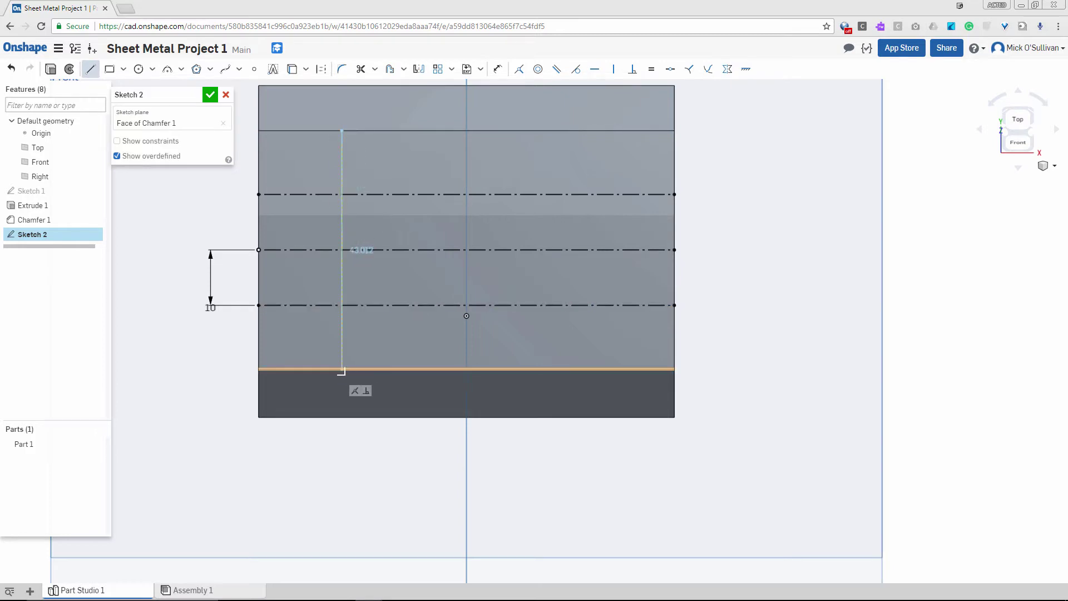
click(342, 369)
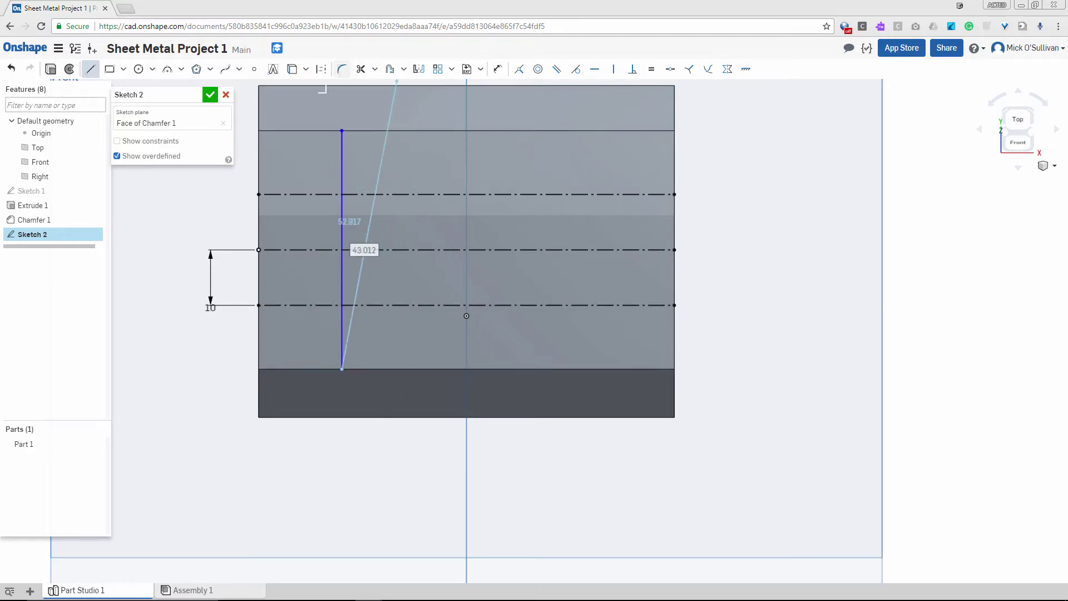
key(Escape)
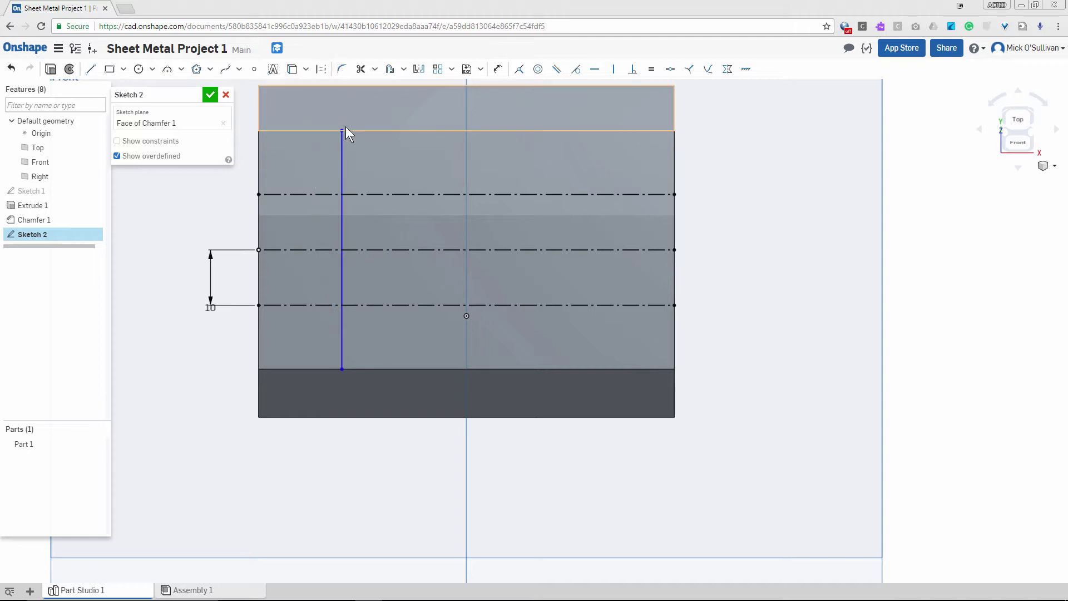
click(341, 146)
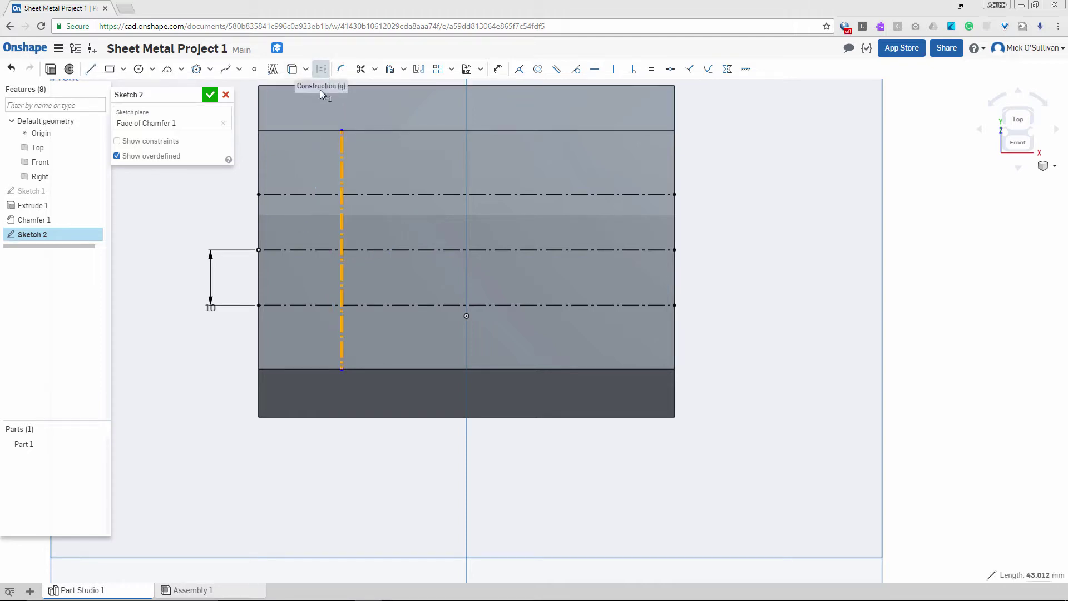
Draw a second vertical construction line across the sloped face, between the first one and the face's centre.
click(91, 70)
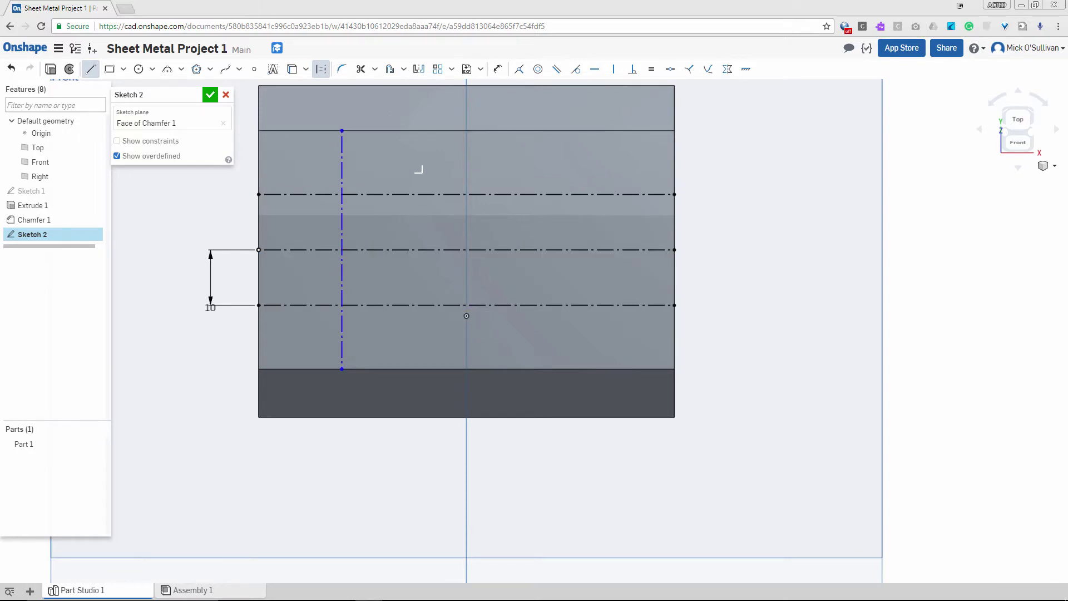
click(413, 131)
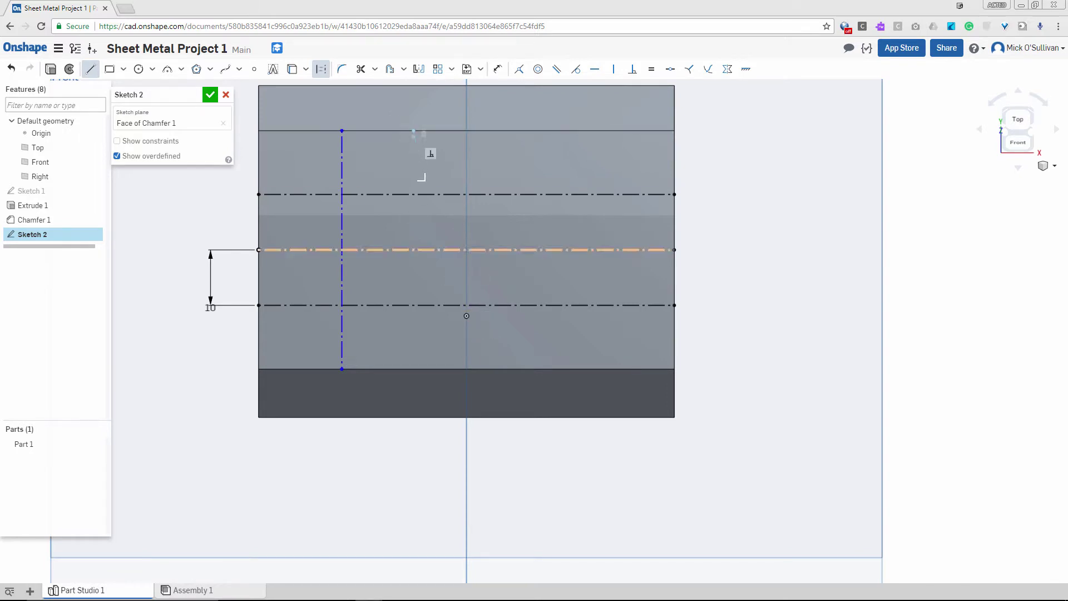
click(413, 368)
key(Escape)
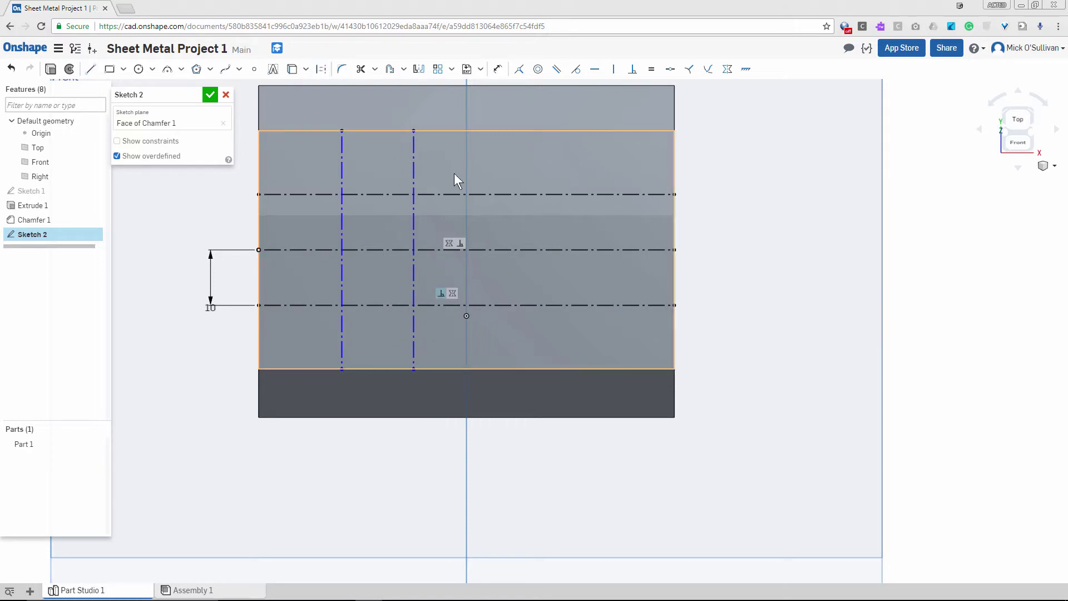
Draw a third vertical construction line from the upper to the lower face edge, just right of the face's centre.
click(90, 69)
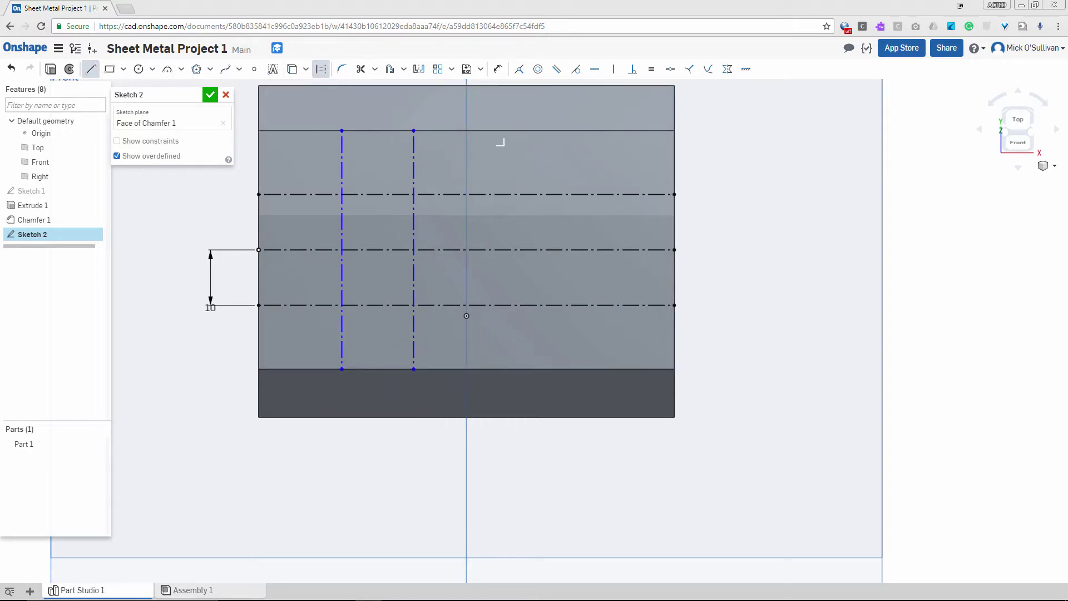
click(519, 369)
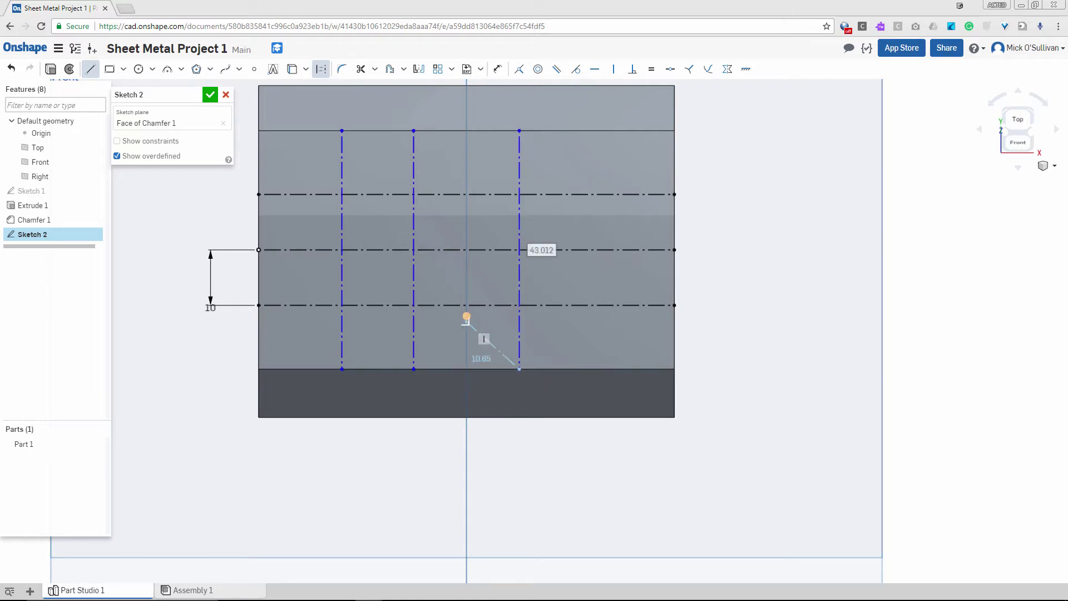
key(Escape)
Draw a fourth vertical construction line across the sloped face, between the third one and the face's right edge.
click(90, 69)
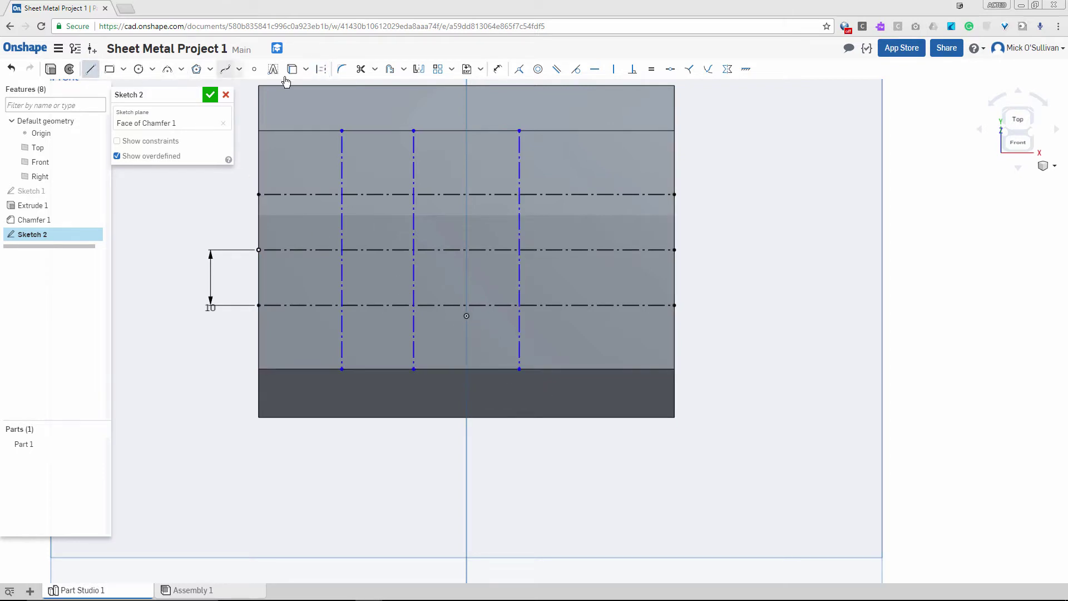
click(321, 69)
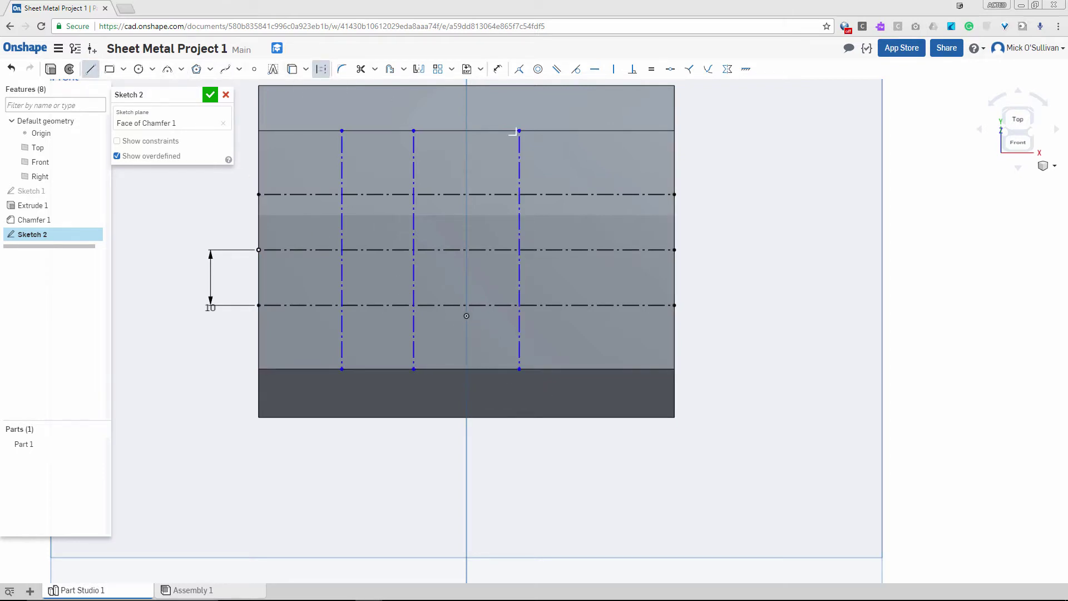
click(600, 131)
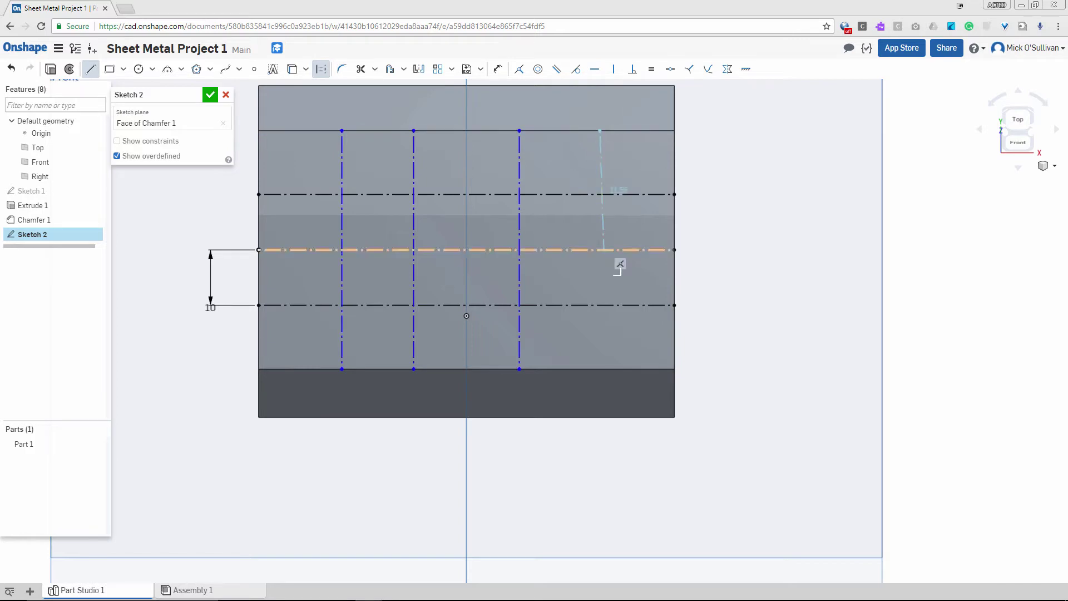
click(600, 369)
key(Escape)
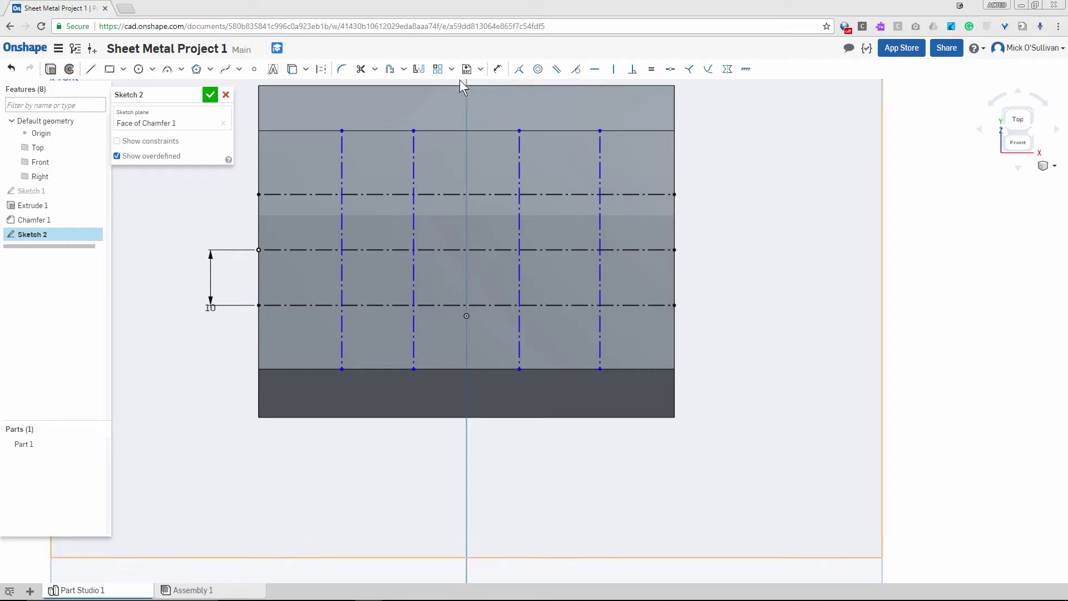
Dimension the distance from the face's left edge to the first vertical construction line.
click(497, 68)
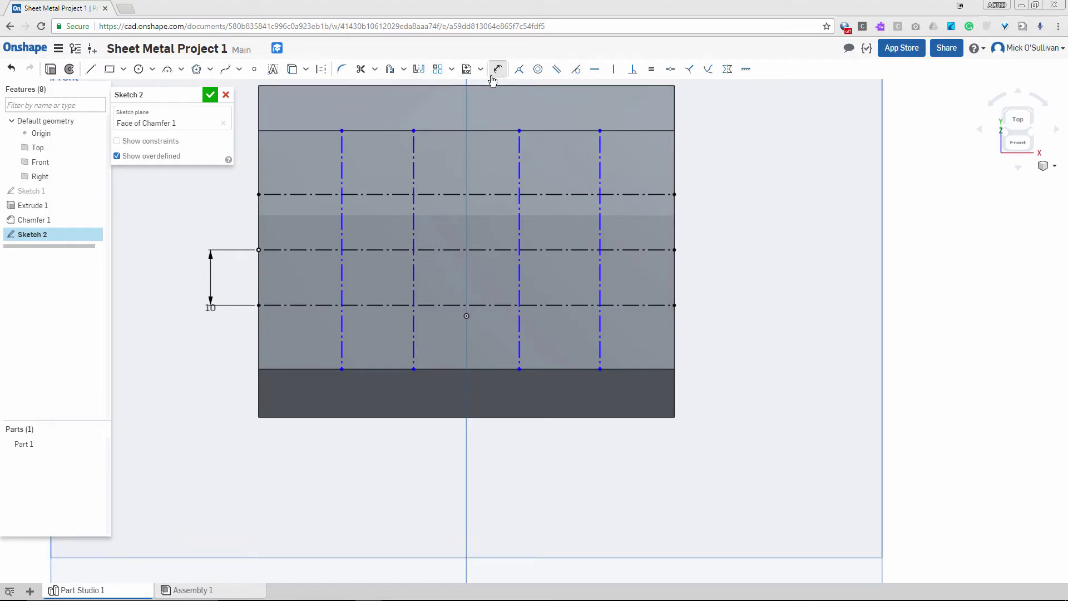
click(260, 180)
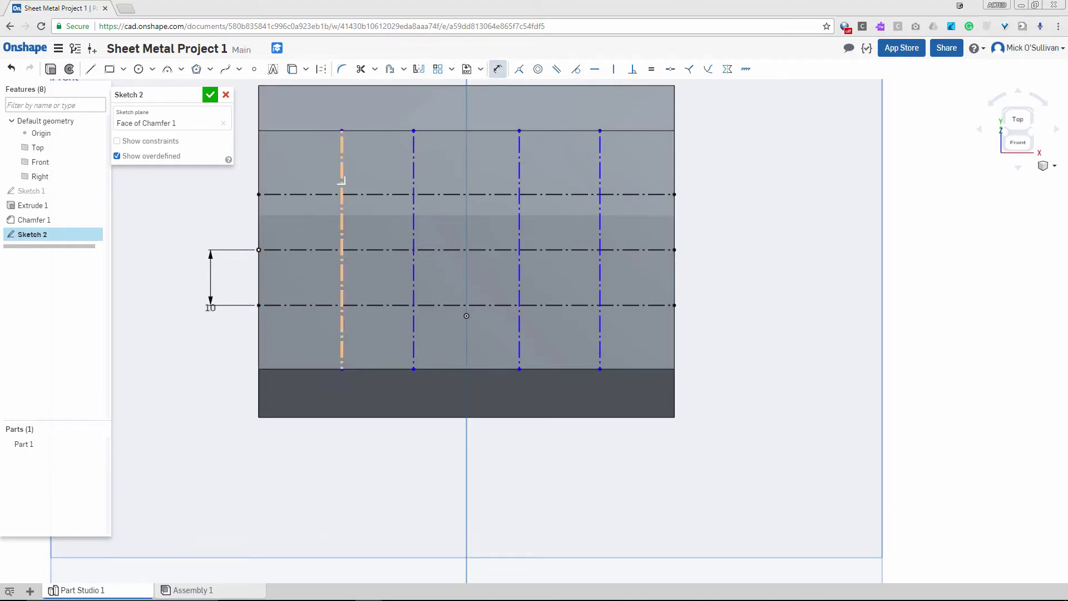
click(341, 179)
click(335, 165)
key(Return)
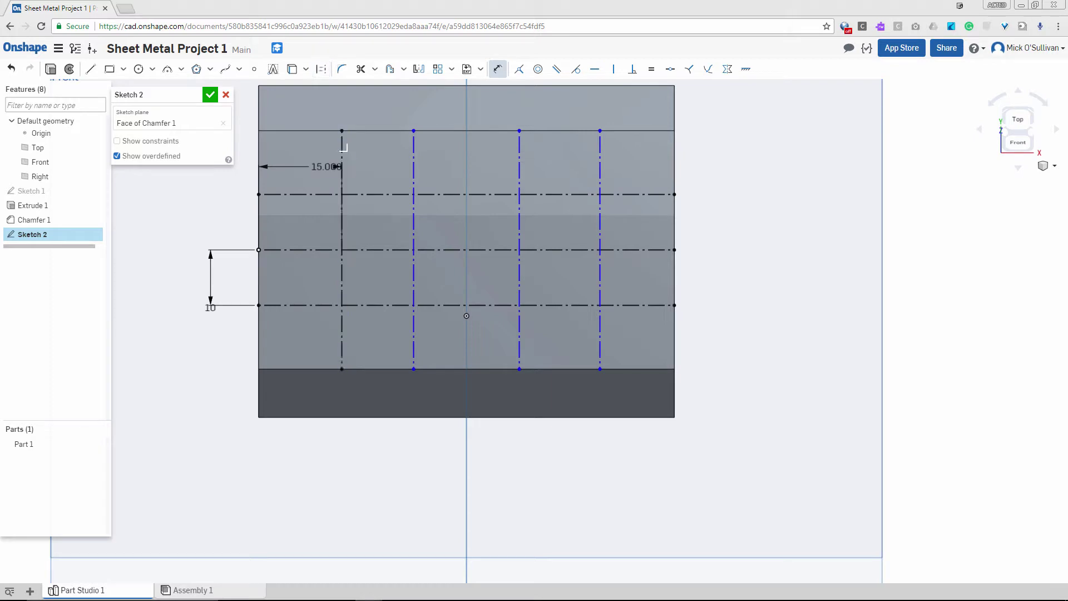
Dimension the three gaps between the neighbouring vertical construction lines.
click(342, 146)
click(402, 151)
click(414, 173)
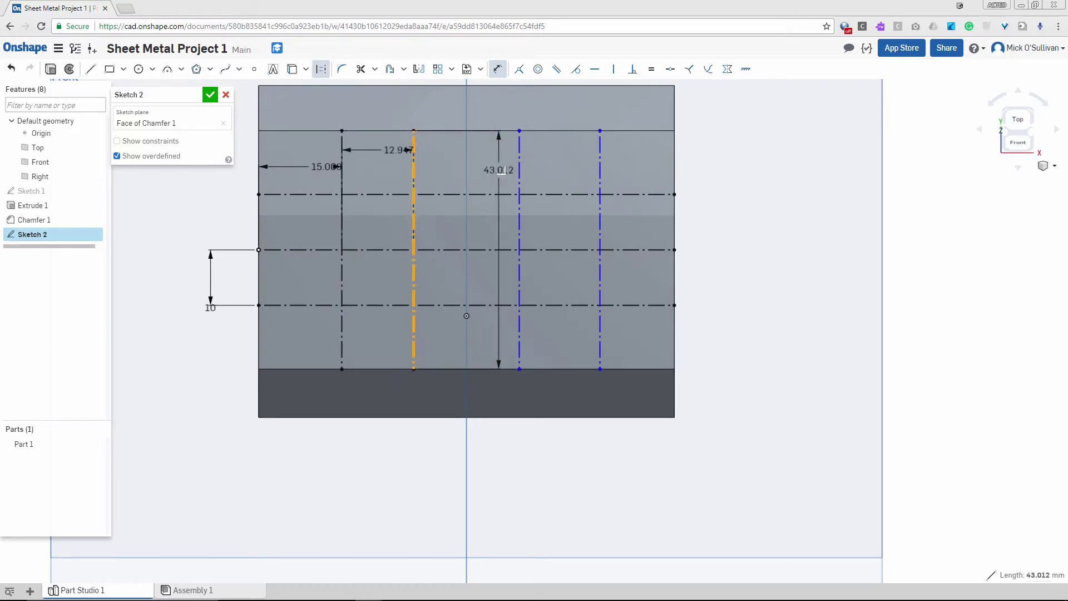
click(519, 178)
click(520, 182)
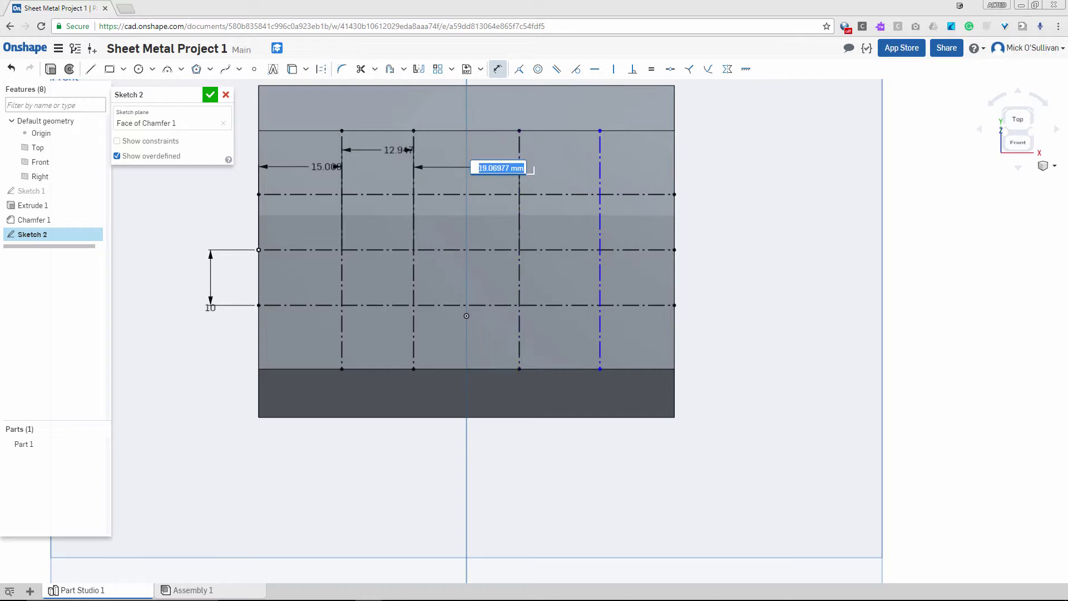
click(598, 180)
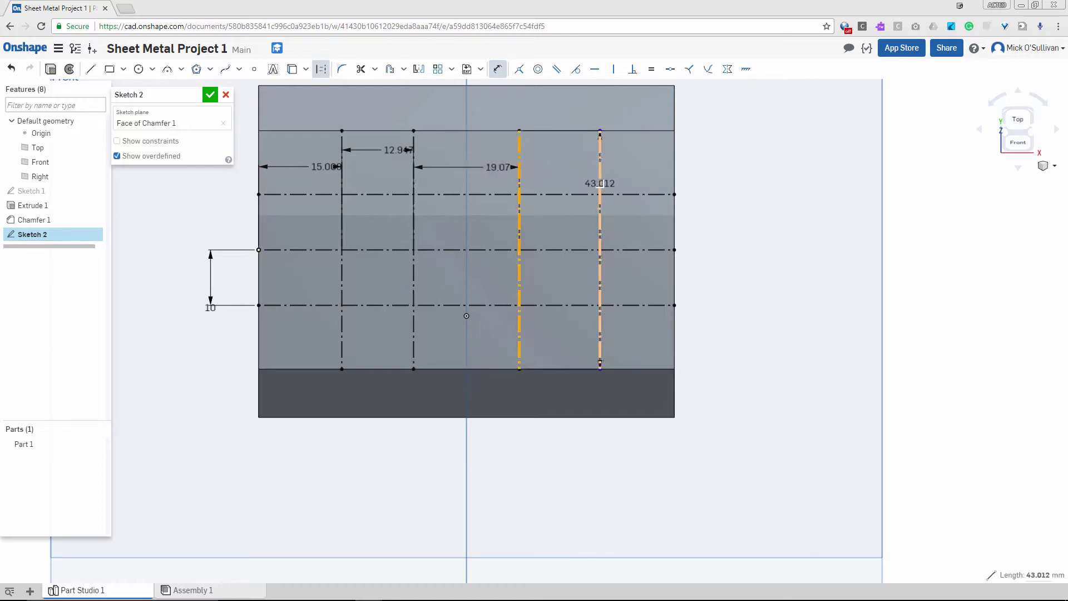
click(563, 192)
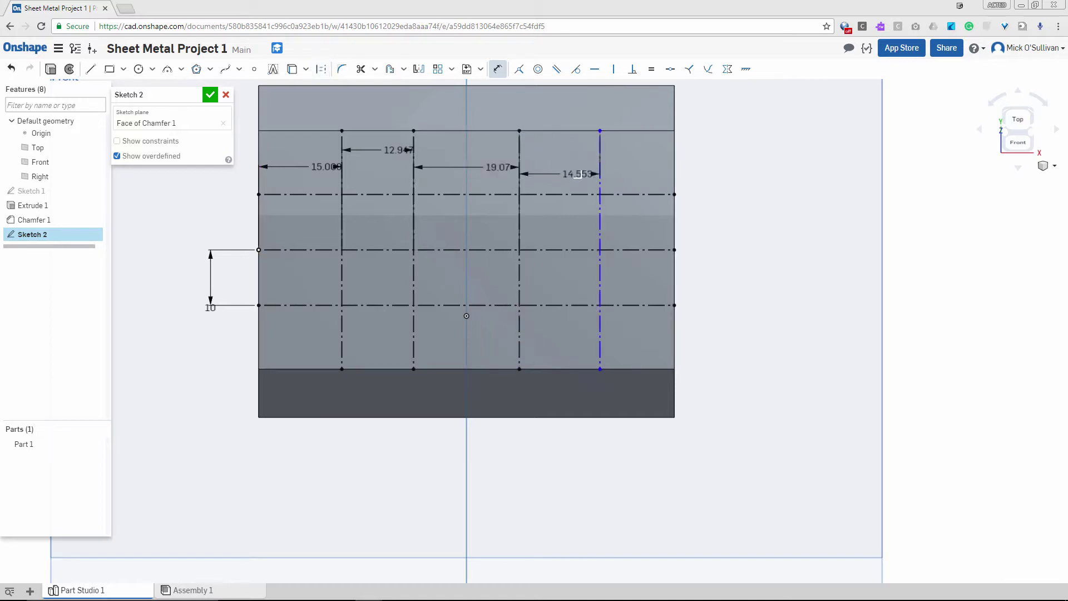
Set the left edge's distance to the first vertical line and the gap between the first and second vertical lines to 15 mm each.
double_click(341, 167)
text(15)
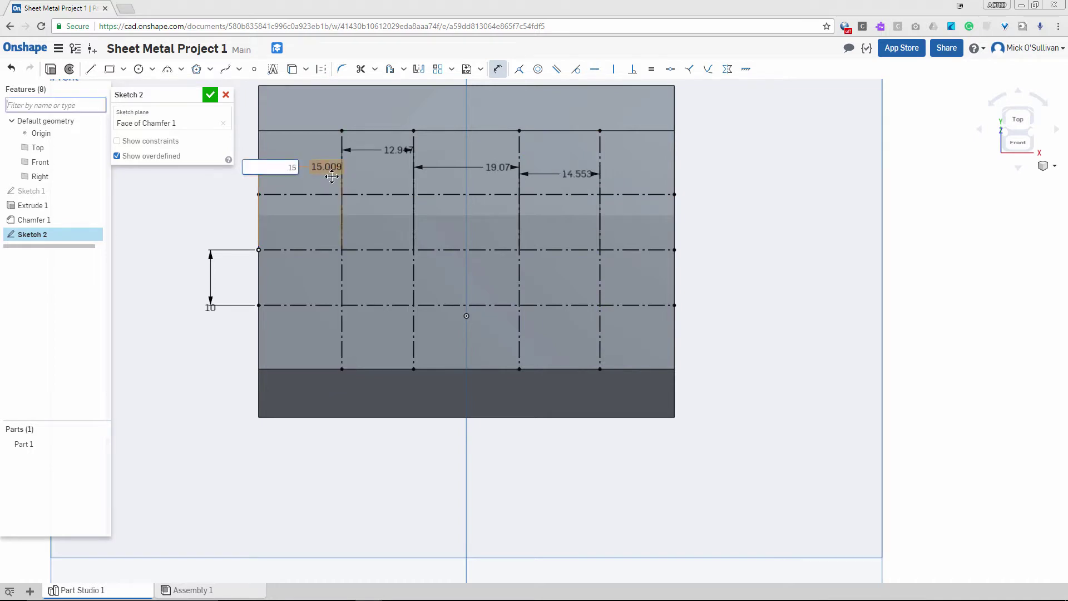
double_click(382, 152)
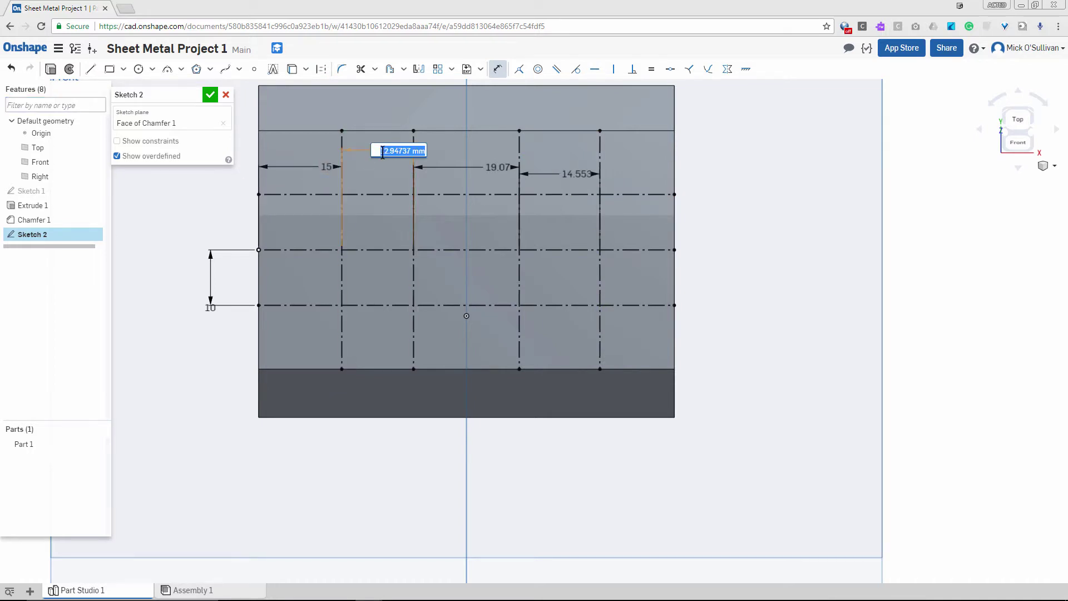
text(15)
key(Return)
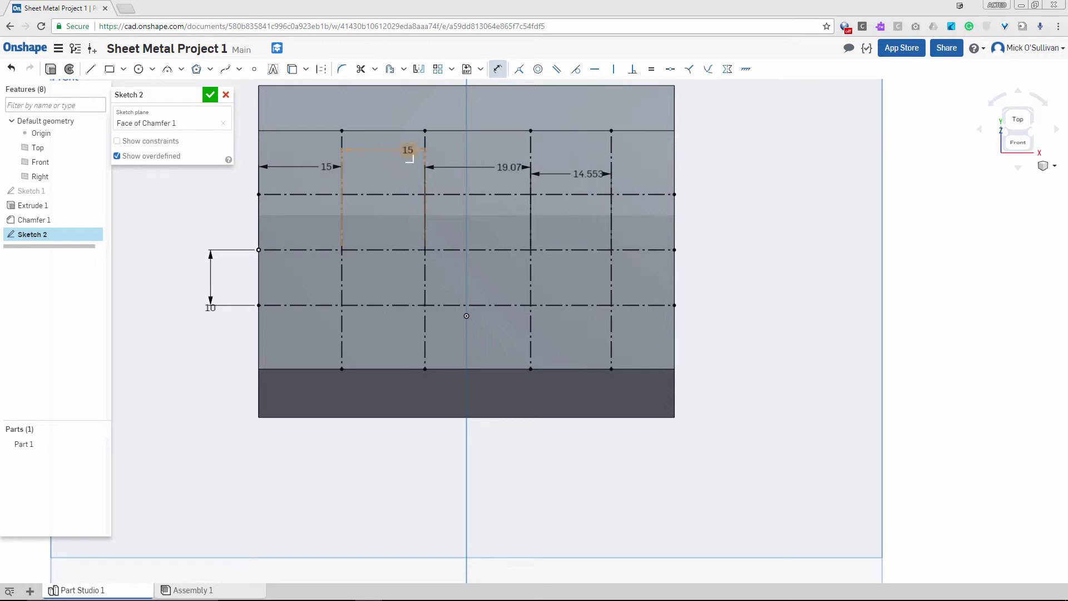
Set the gaps between the second and third and between the third and fourth vertical lines to 15 mm each.
double_click(509, 166)
text(15)
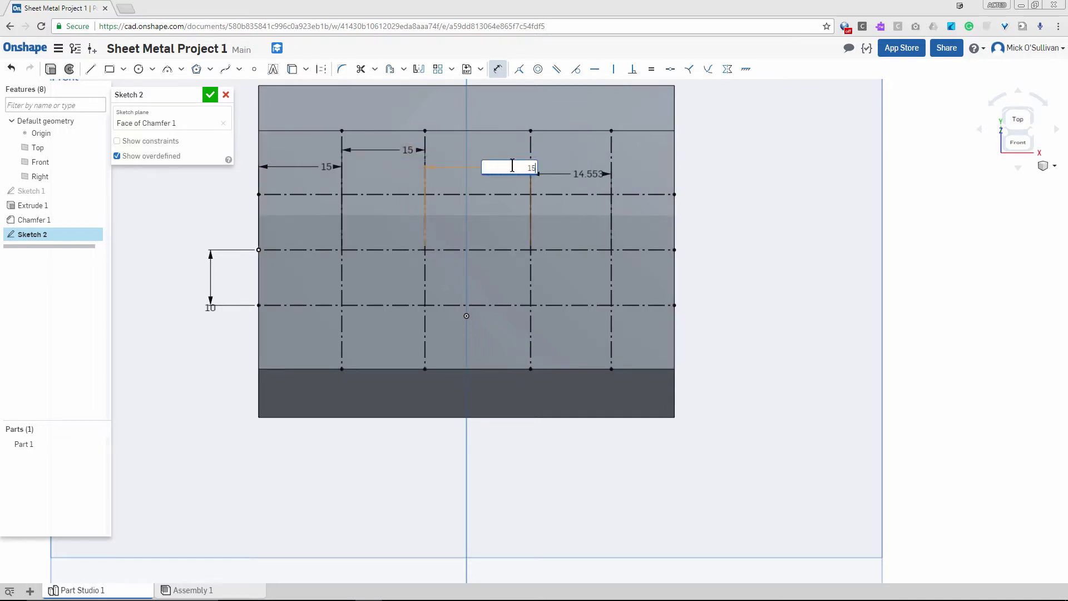
key(Return)
double_click(556, 173)
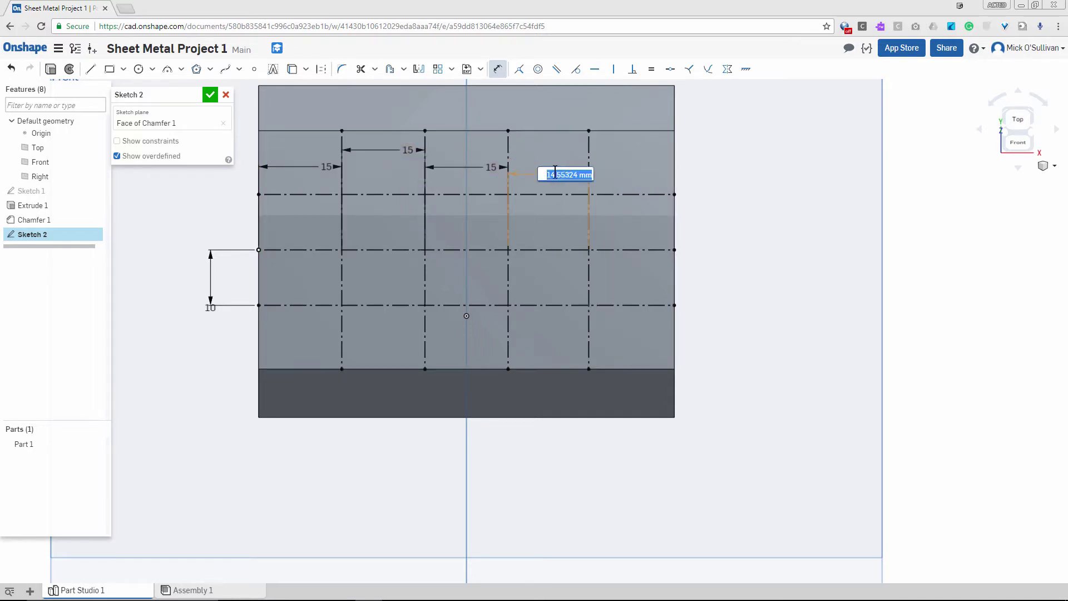
click(555, 170)
key(Escape)
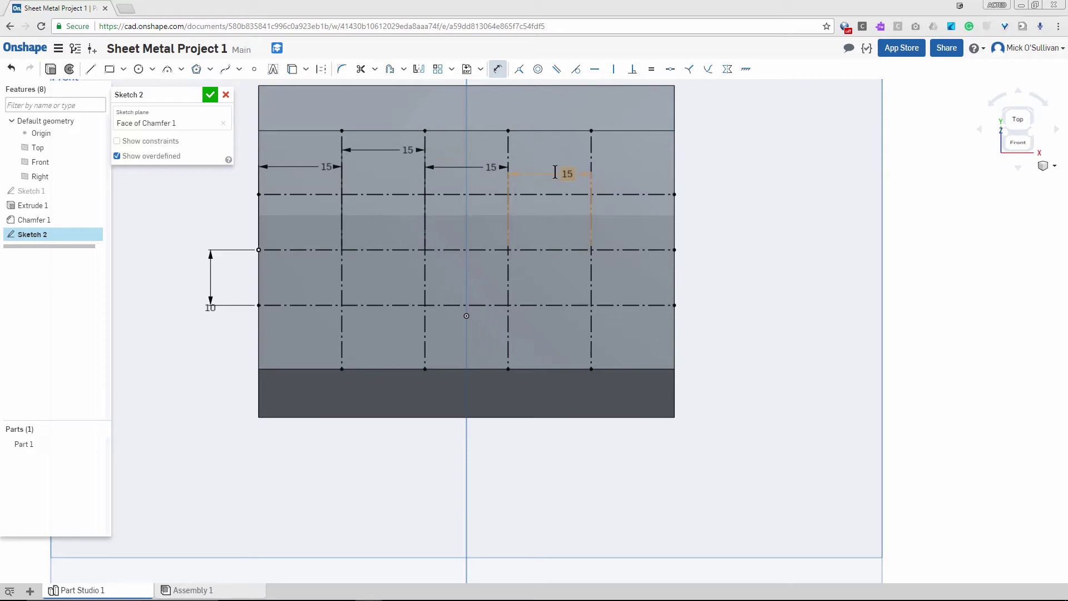
Sketch 10 mm diameter circles where the upper horizontal construction line crosses the first and second vertical construction lines.
click(140, 71)
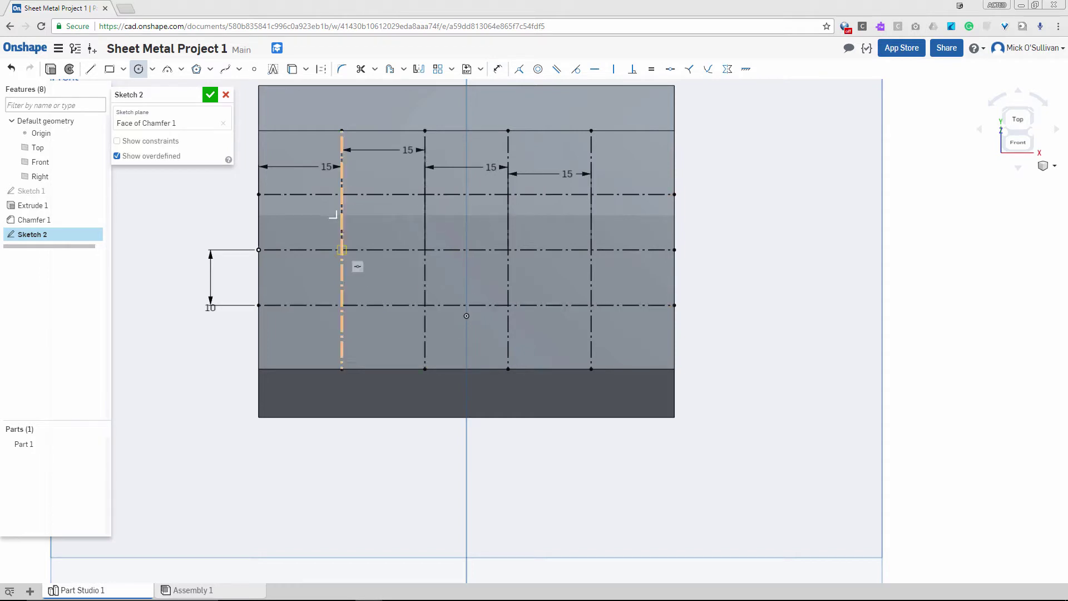
click(342, 194)
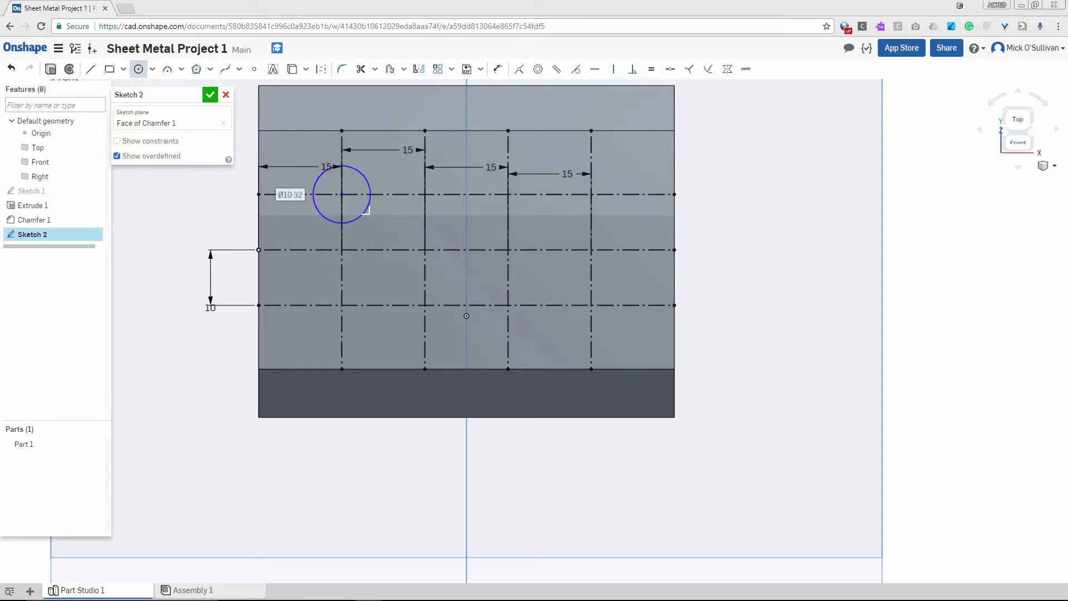
text(10)
key(Return)
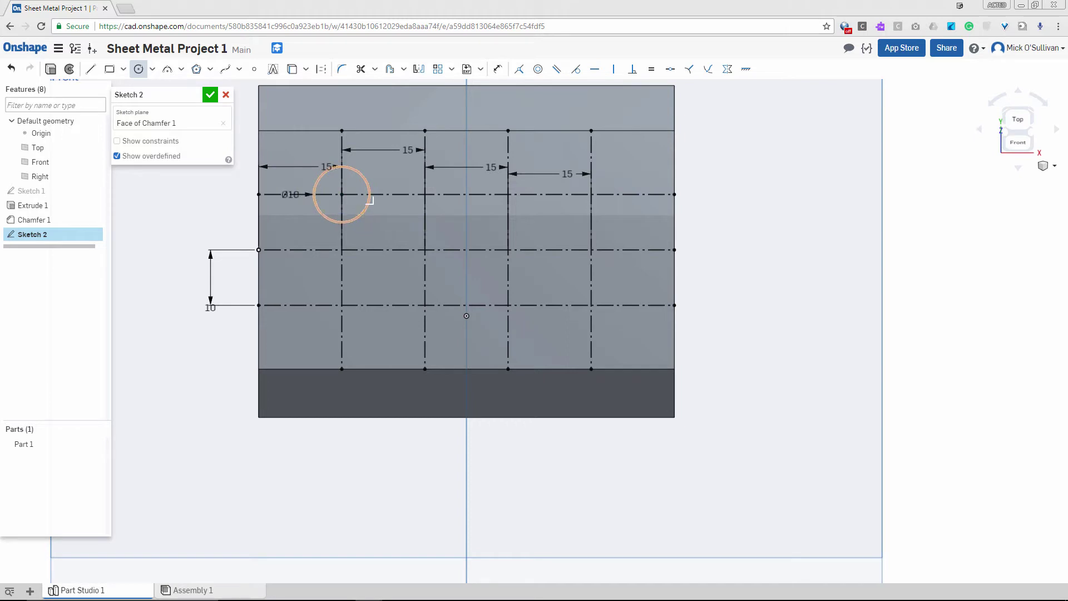
click(424, 194)
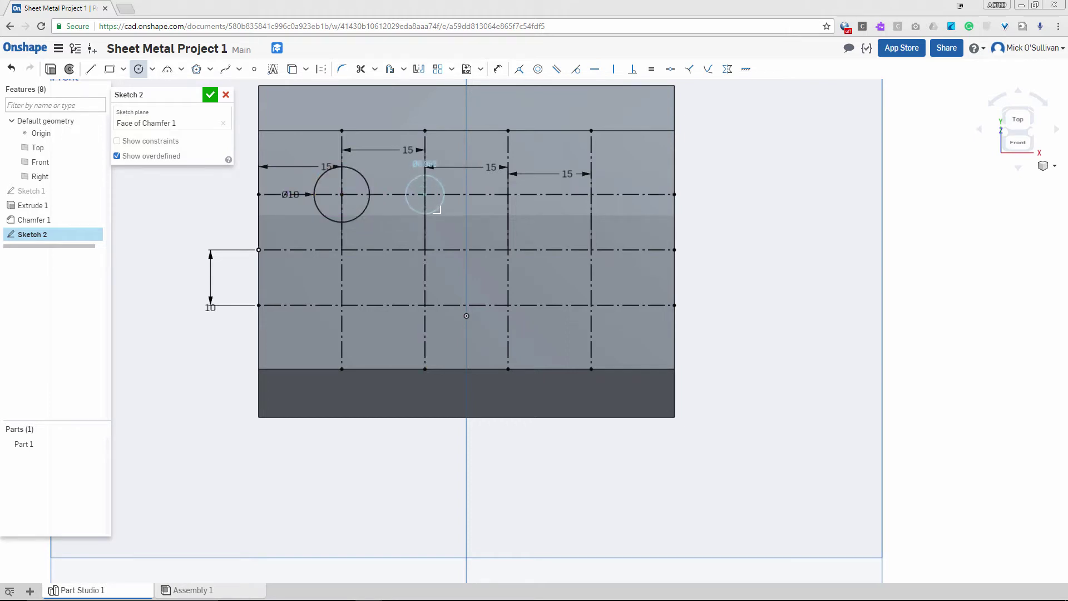
text(10)
key(Return)
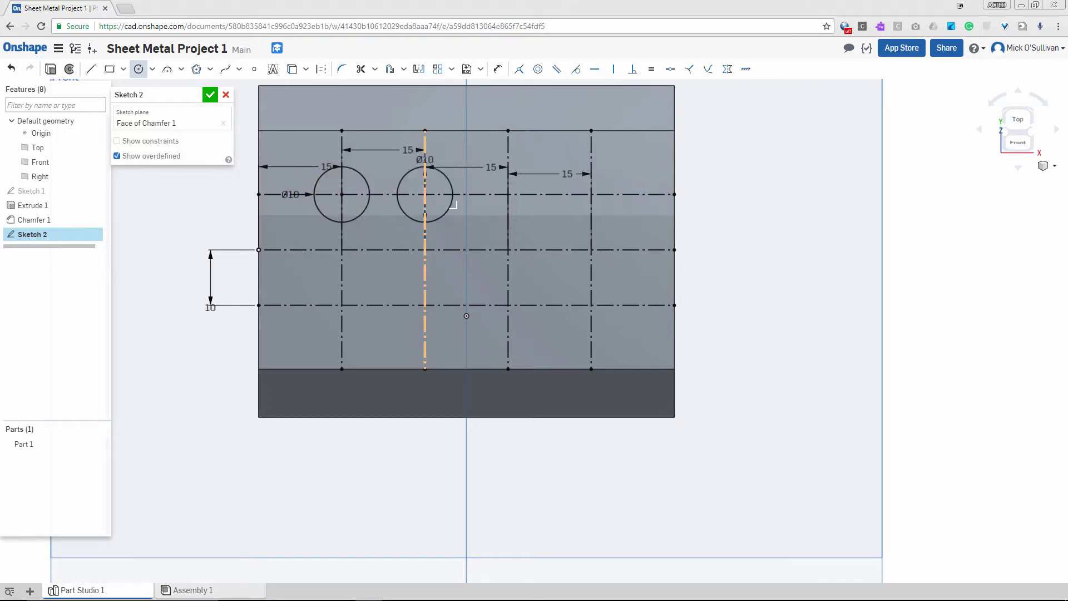
Add 10 mm diameter circles where the upper horizontal construction line crosses the third and fourth vertical lines.
click(508, 195)
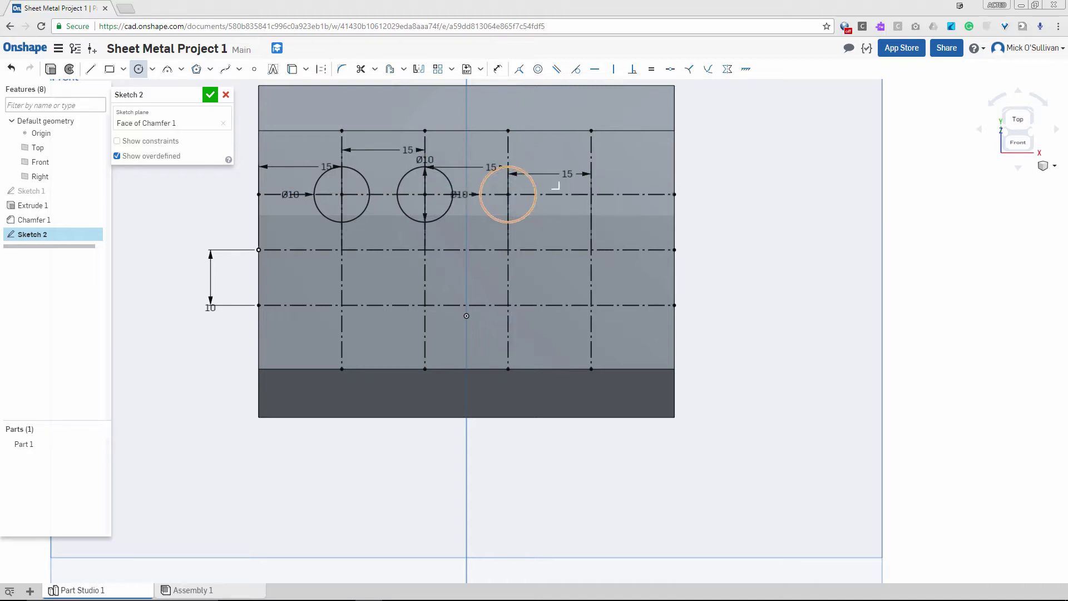
key(Return)
click(591, 194)
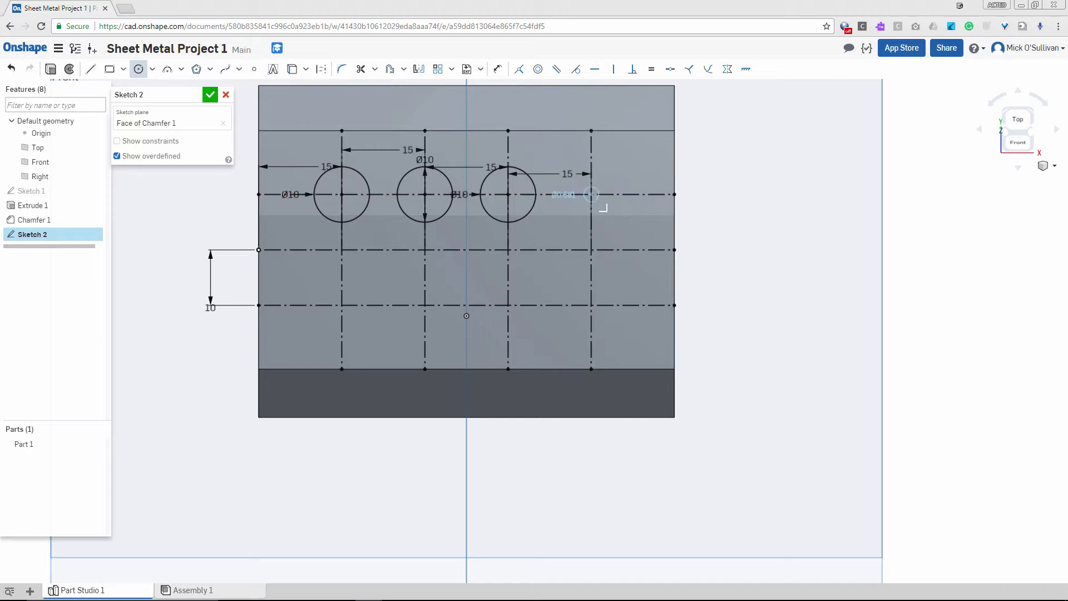
text(10)
key(Return)
Sketch 10 mm diameter circles where the lowest horizontal construction line crosses the first and second vertical lines.
click(341, 305)
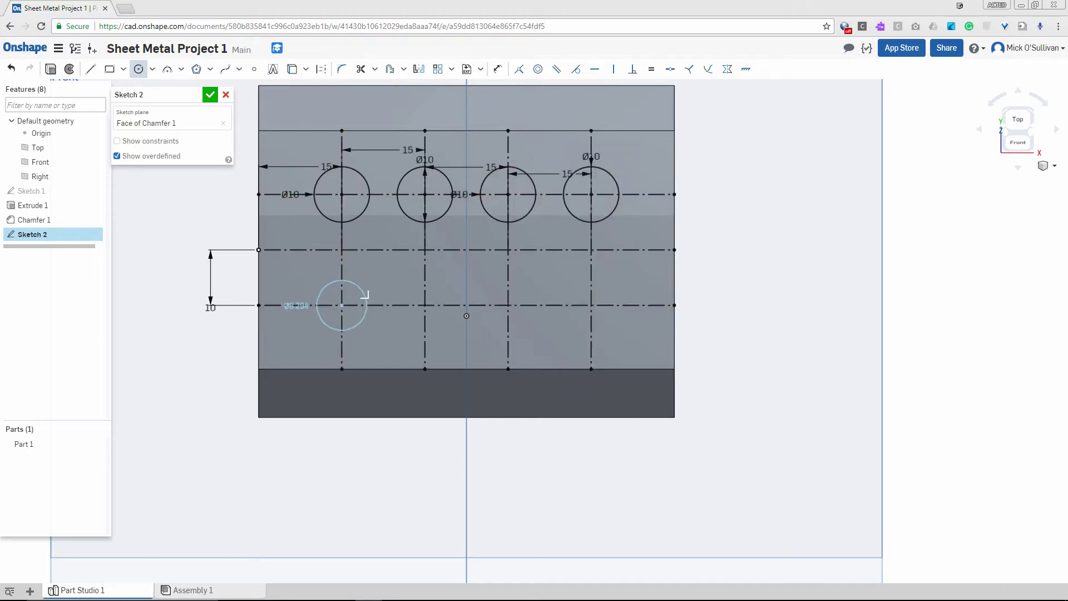
key(Return)
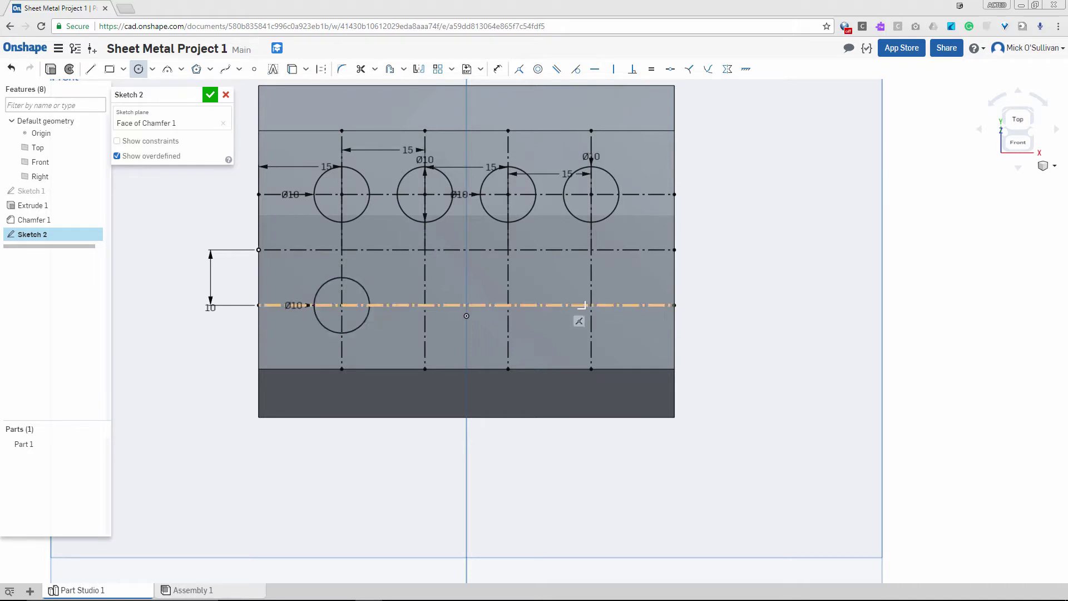
click(425, 305)
text(10)
key(Return)
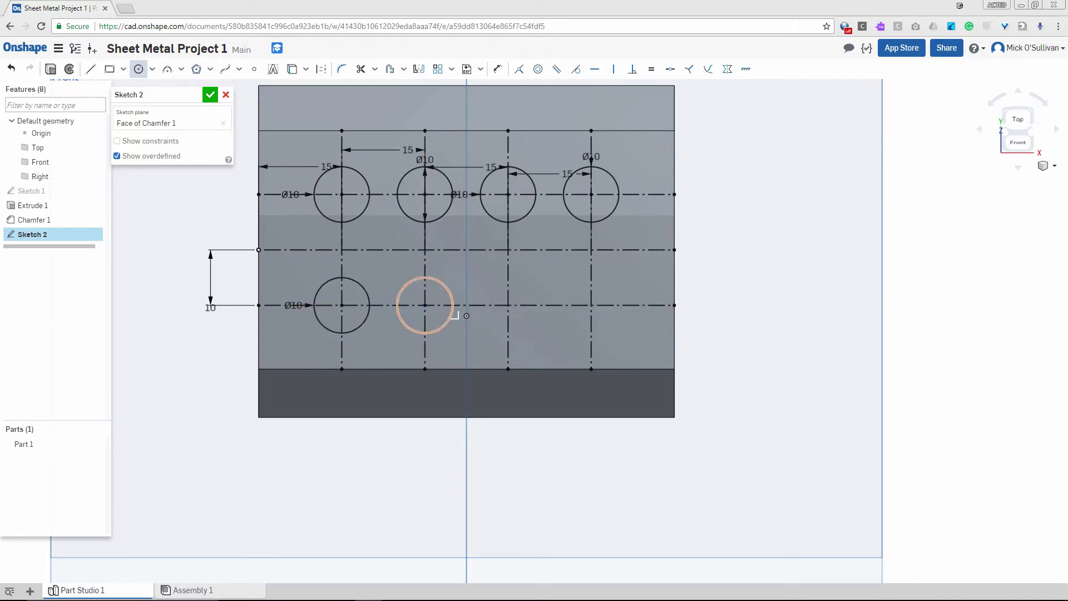
Add 10 mm diameter circles at the lowest horizontal line's crossings with the third and fourth vertical lines, and finish the sketch.
click(508, 305)
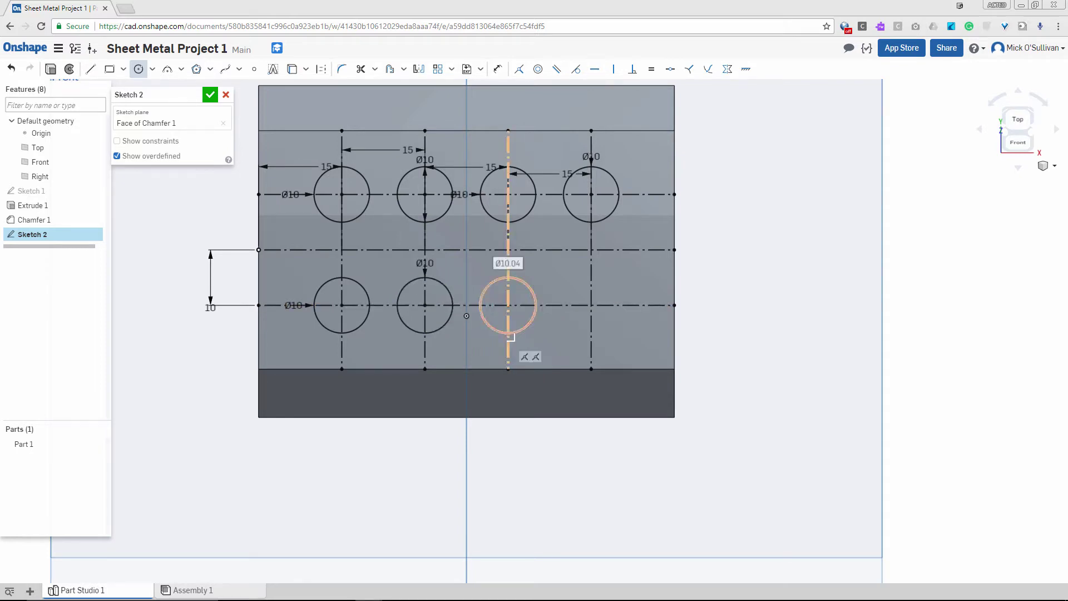
text(10)
key(Return)
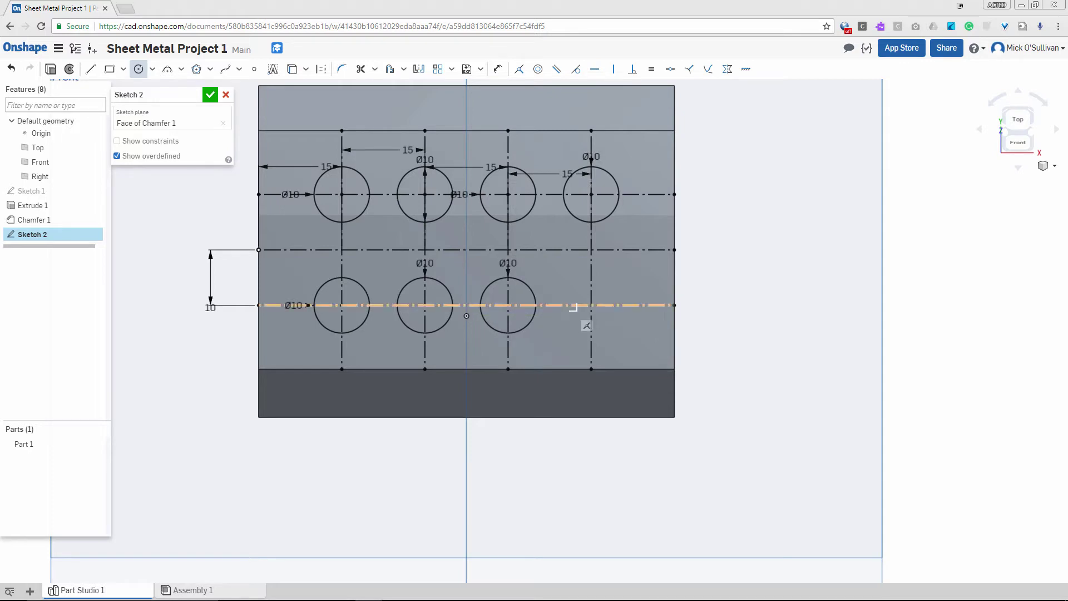
click(591, 305)
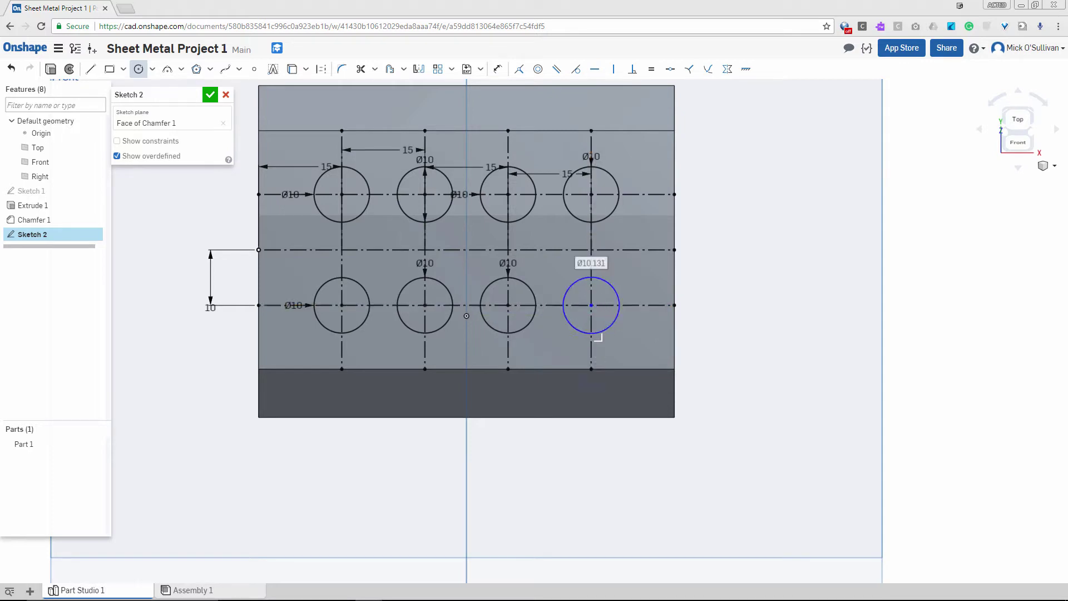
text(10)
key(Return)
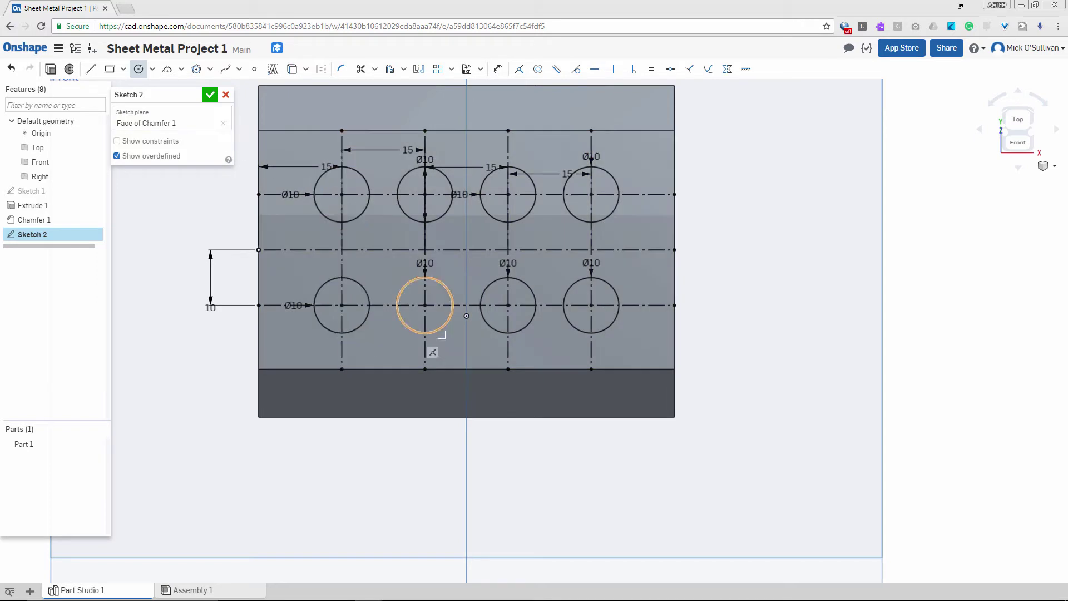
click(210, 94)
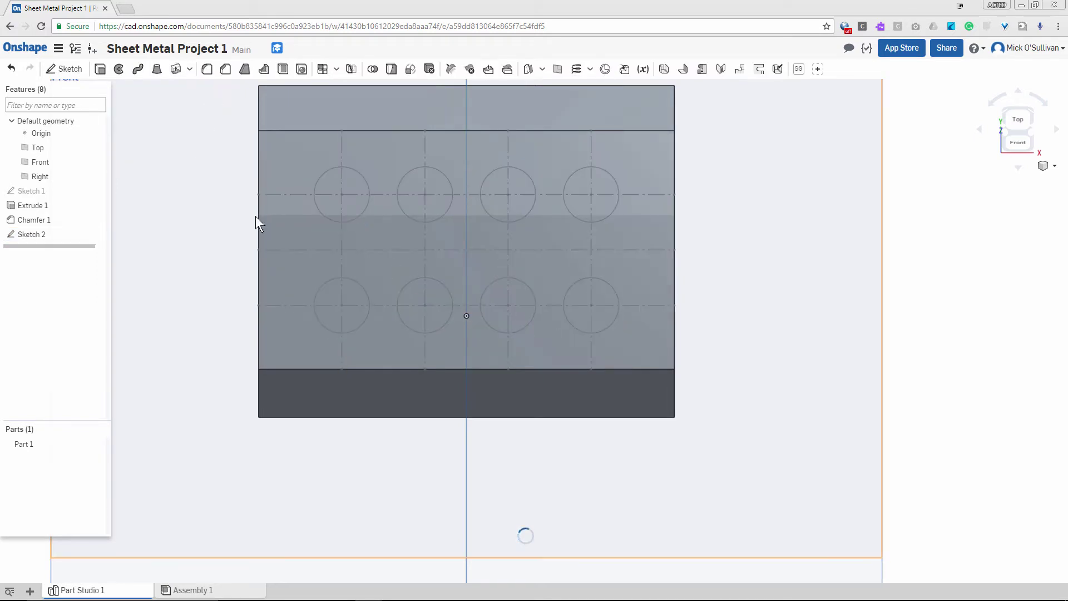
Extrude Sketch 2 as a blind Remove cut 20 mm deep, with the direction flipped into the block.
mouse_move(767, 336)
right_down()
mouse_move(743, 352)
mouse_move(723, 335)
right_up()
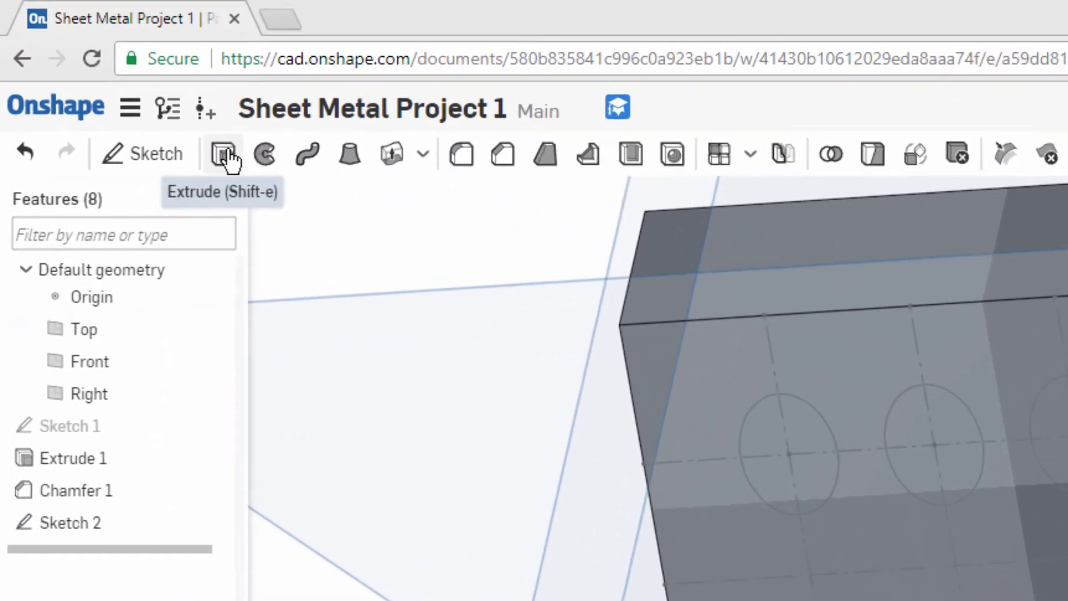
click(225, 157)
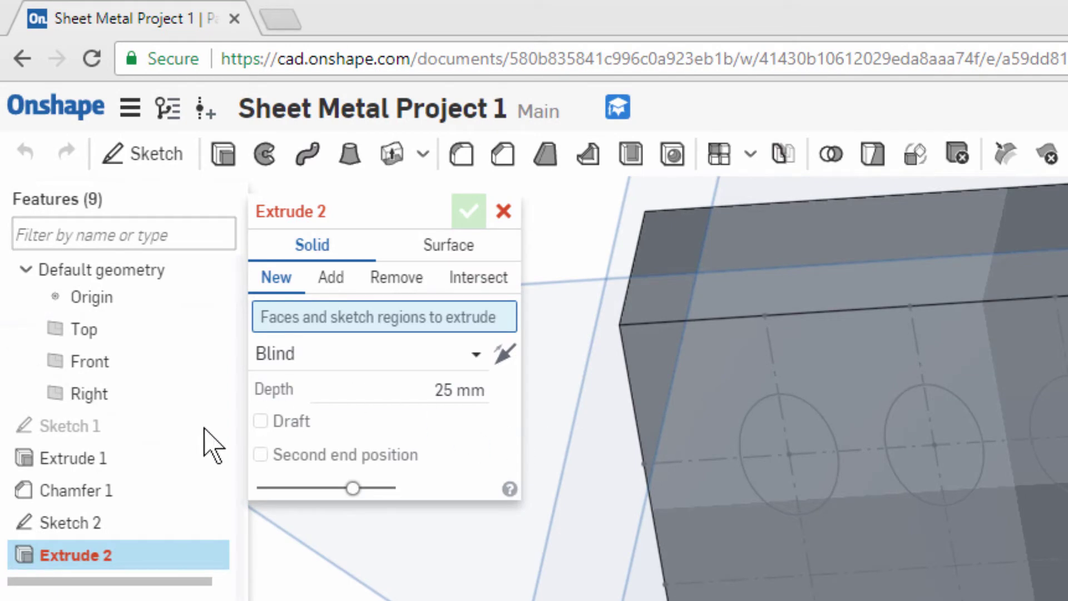
click(92, 523)
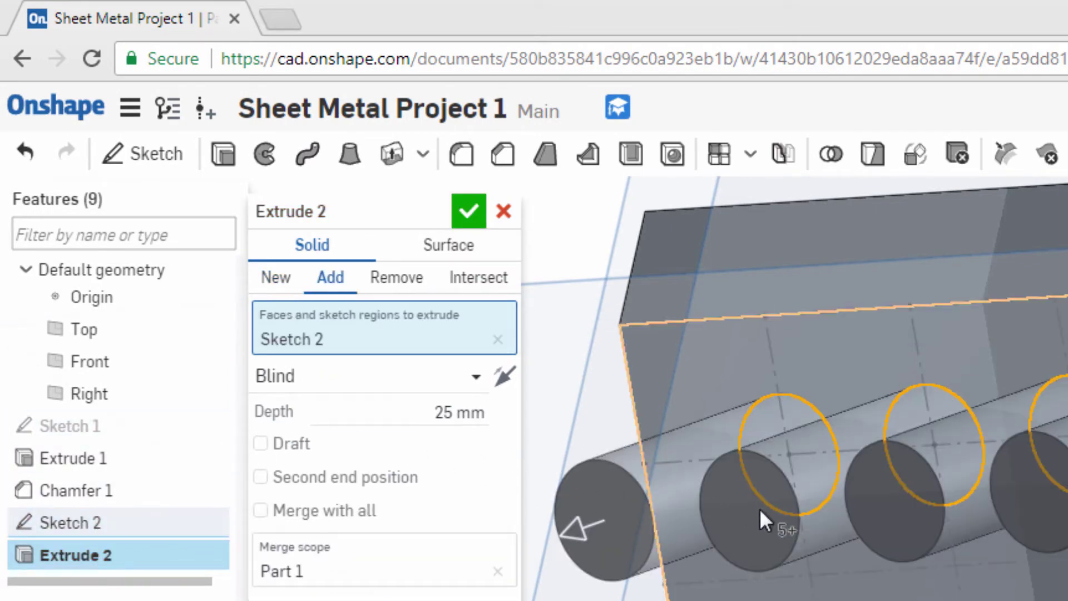
click(505, 376)
click(392, 278)
click(419, 417)
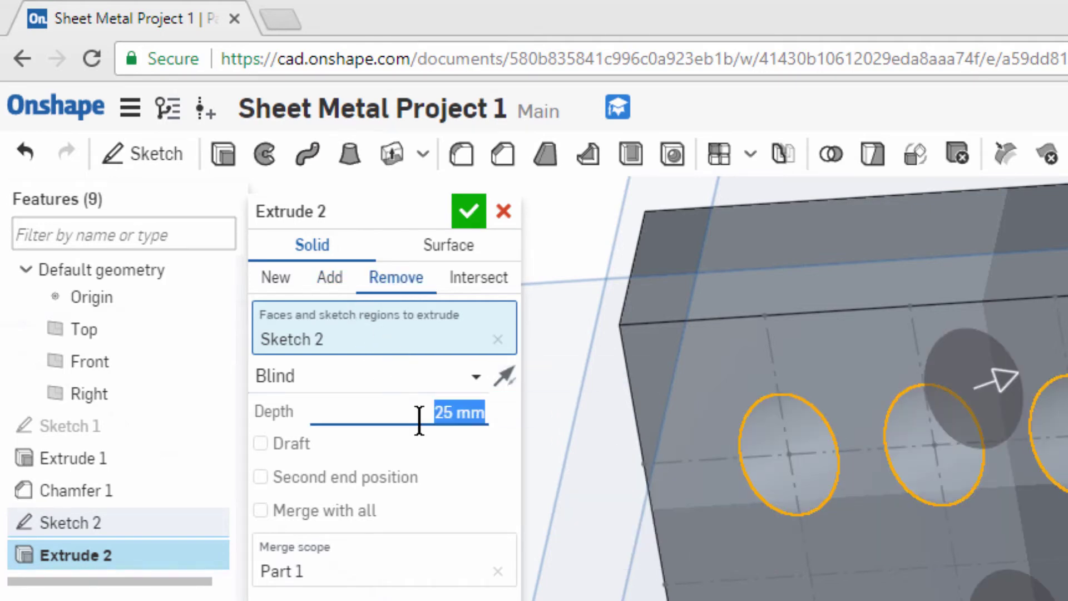
text(20)
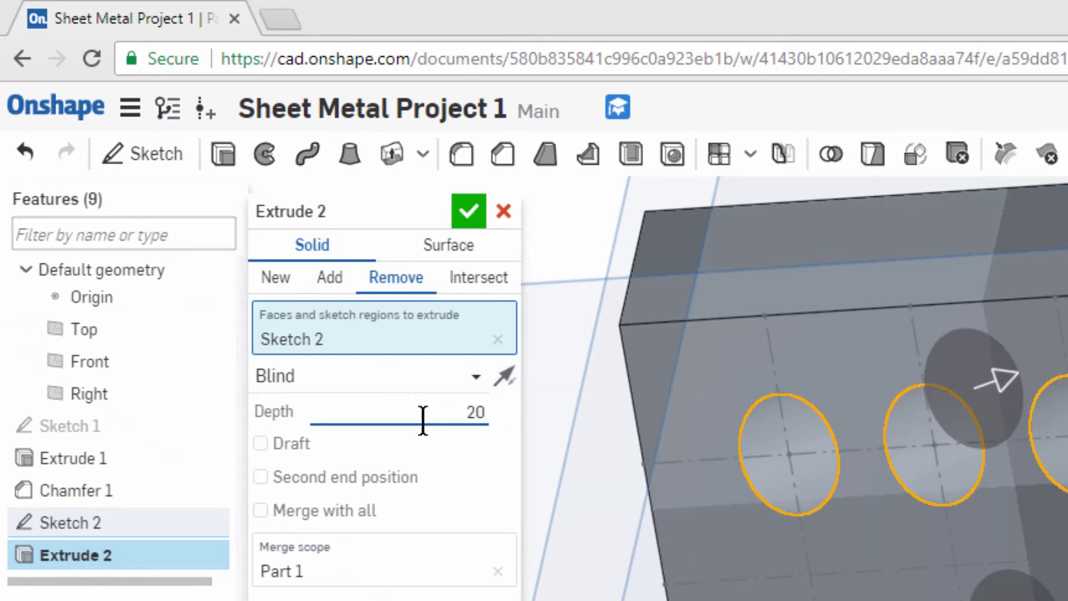
key(Return)
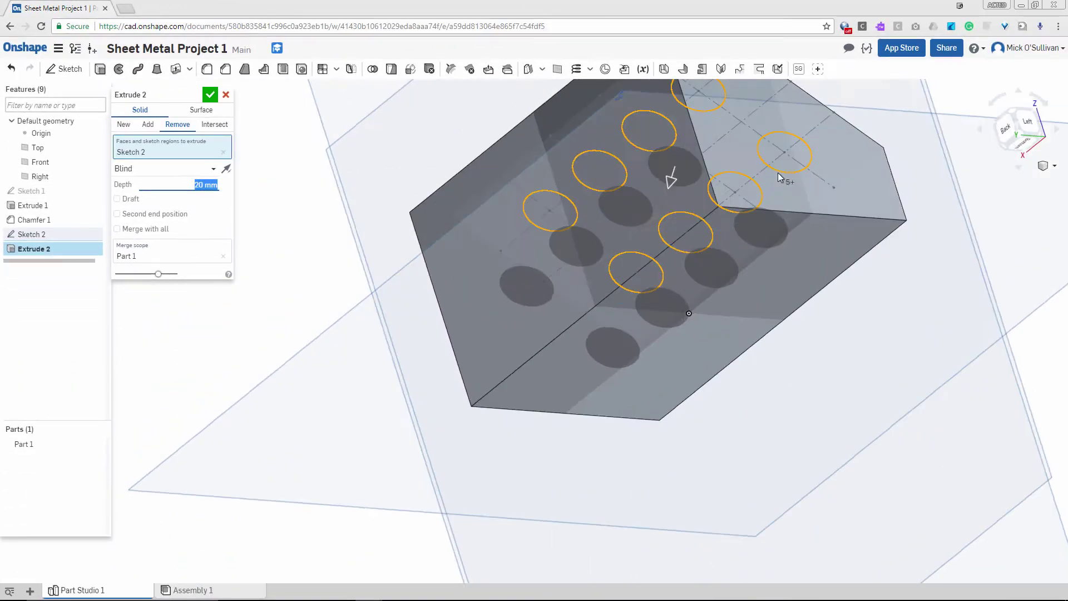
right_drag(779, 177, 207, 141)
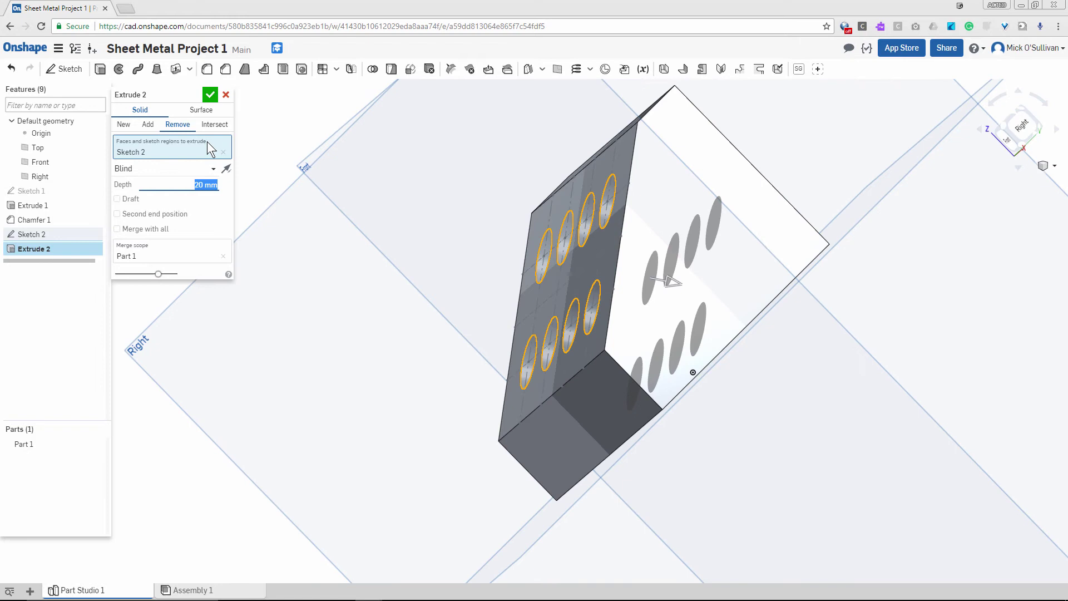
click(210, 95)
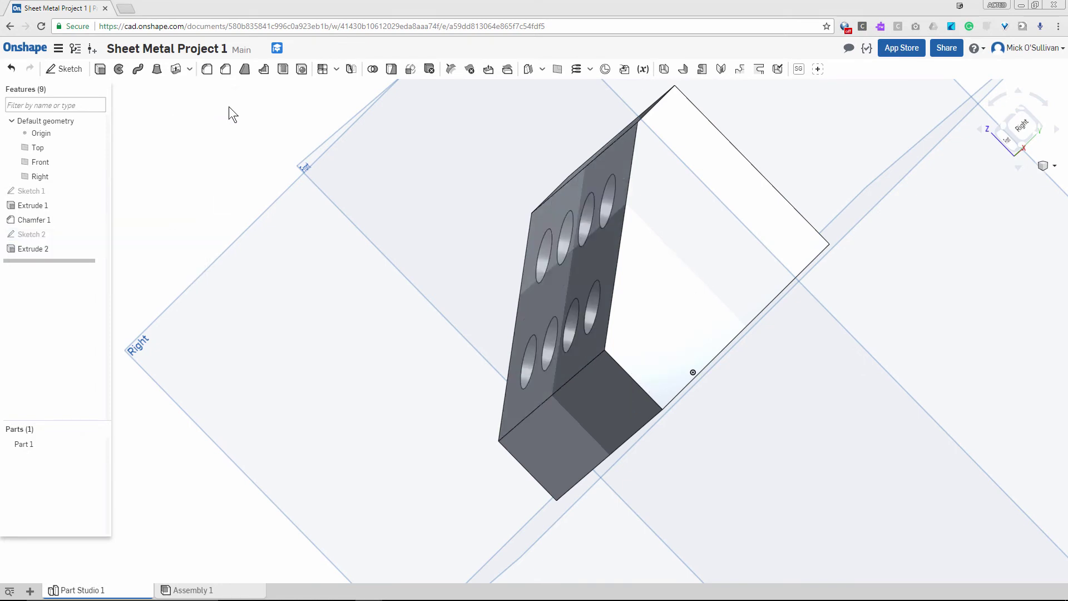
Set the view to isometric and hide the default planes.
click(1043, 169)
click(1022, 181)
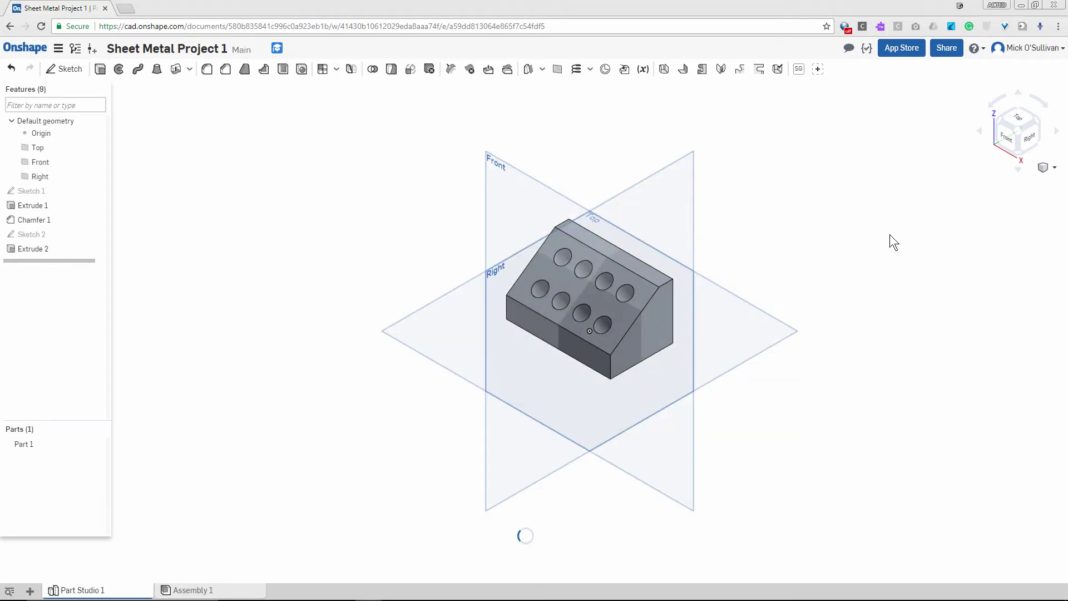
key(p)
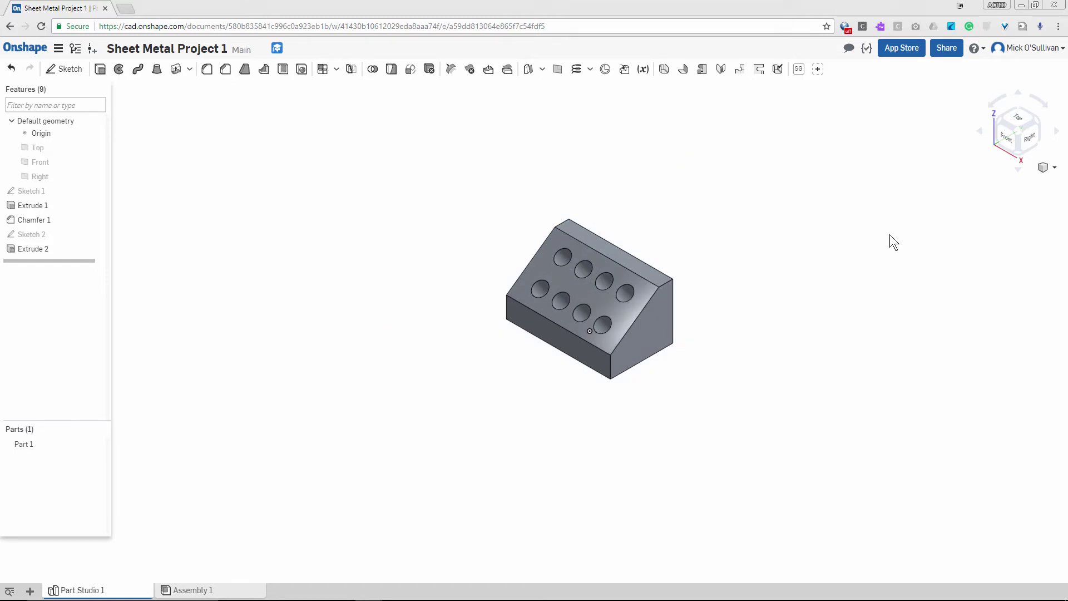
Start a sheet metal model in Convert mode with Part 1 as the part to convert.
scroll(646, 262, up, 5)
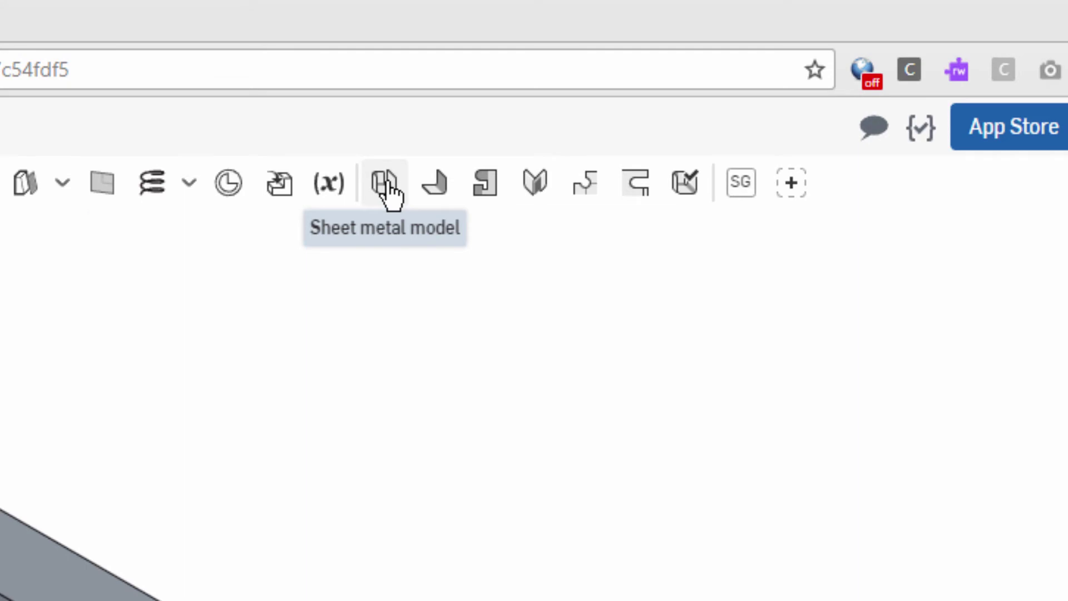
click(388, 188)
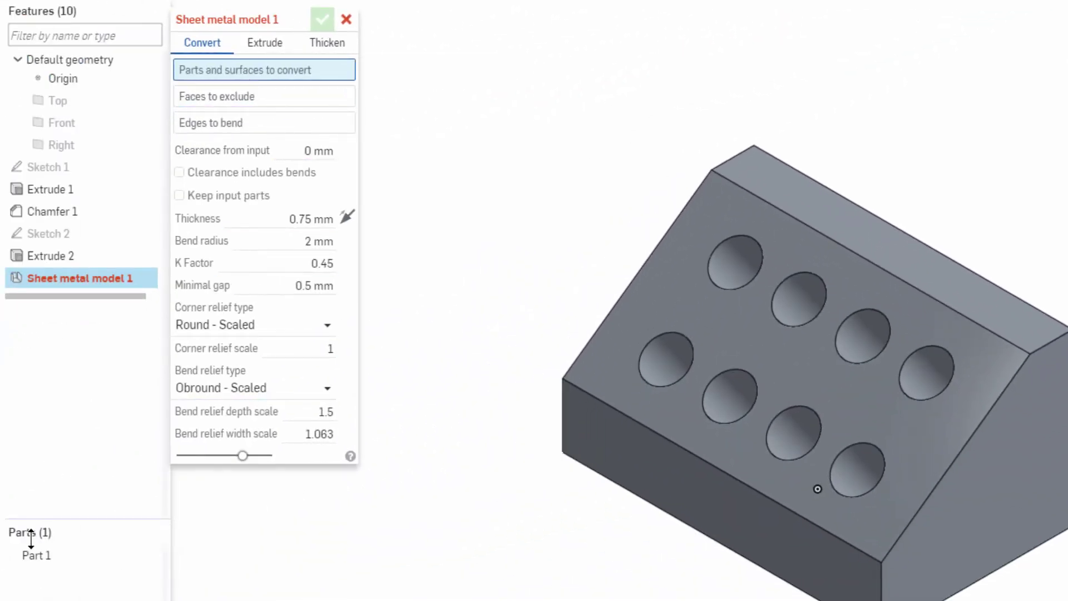
click(47, 554)
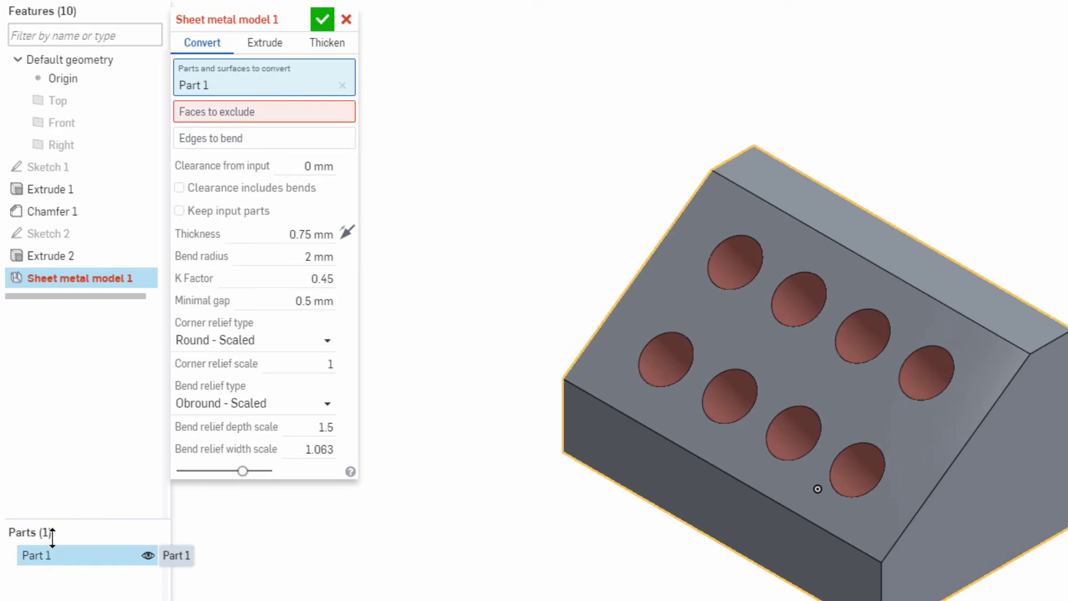
Exclude the cylindrical walls of all eight holes from the sheet metal conversion.
click(240, 112)
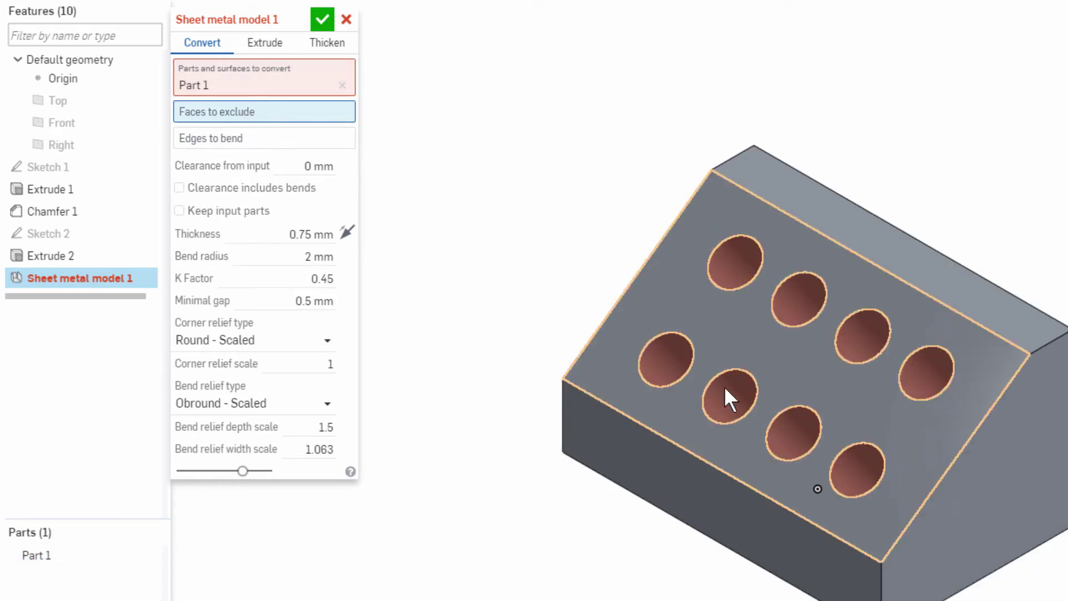
scroll(734, 400, up, 5)
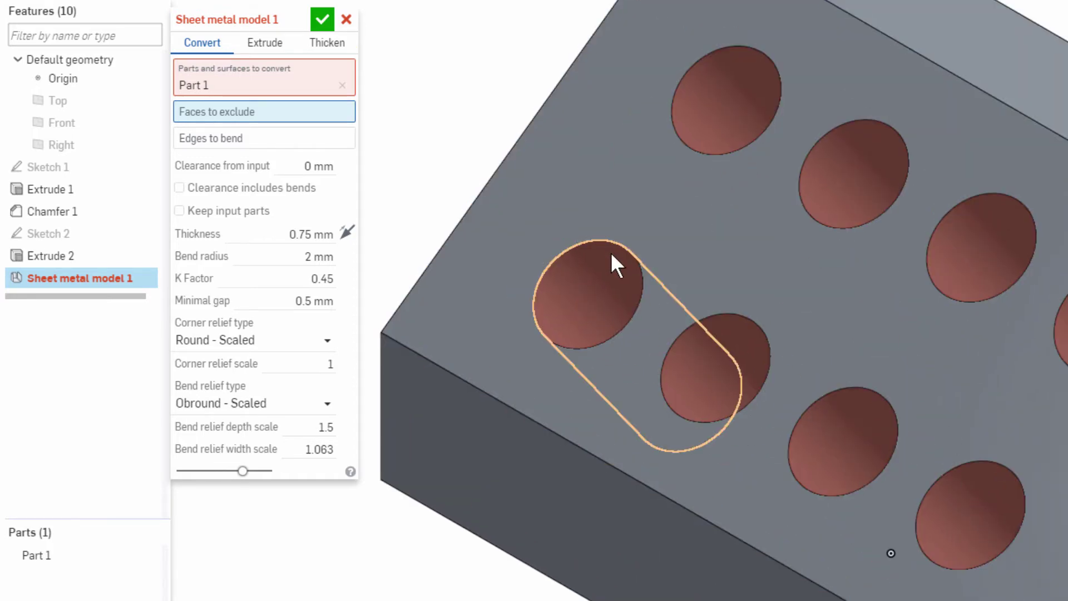
click(576, 285)
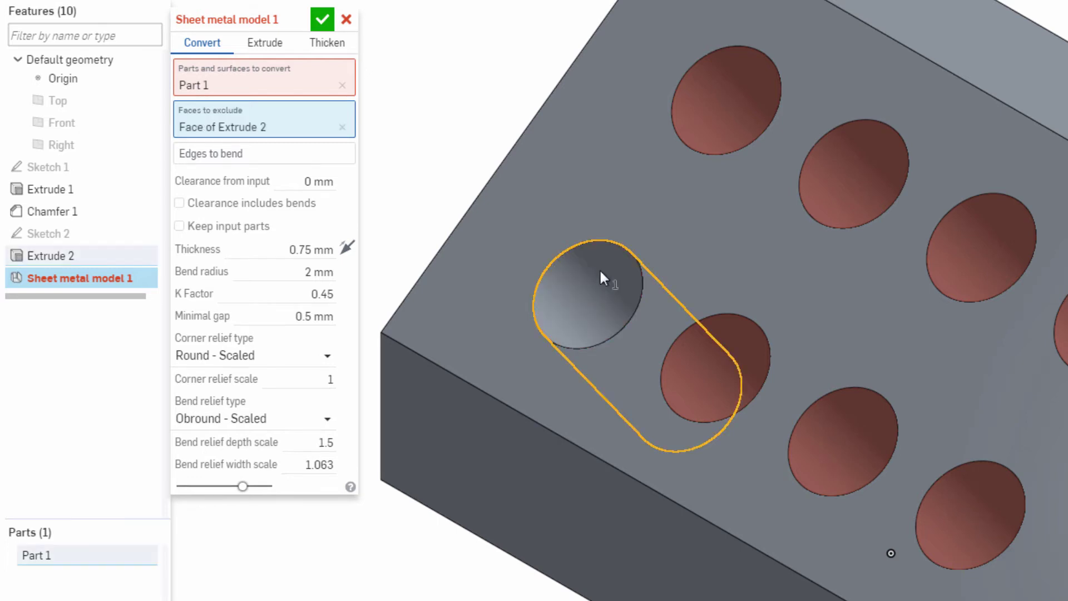
click(858, 149)
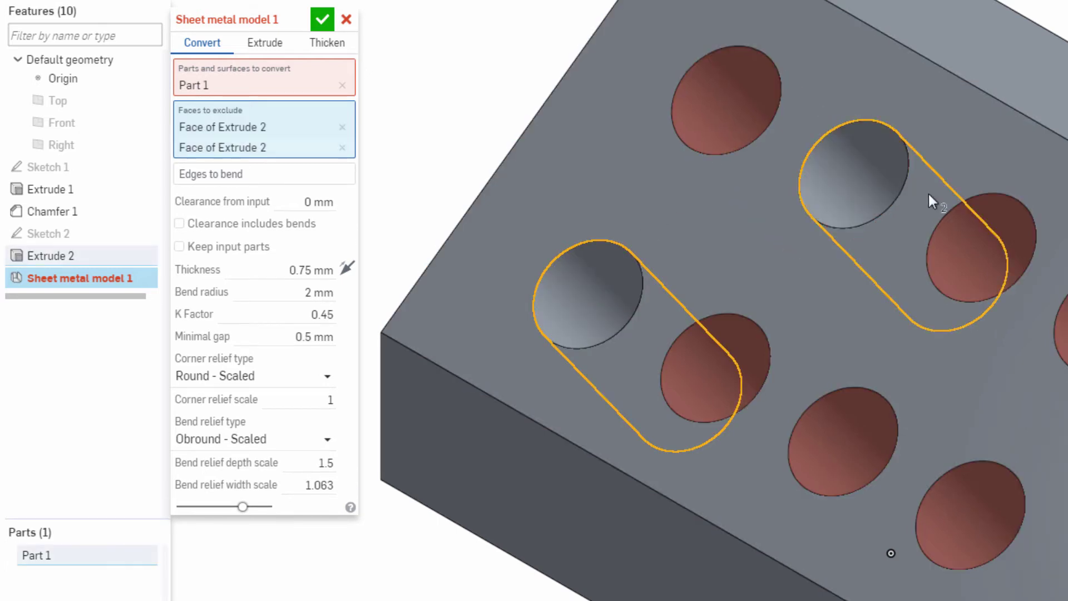
click(959, 240)
click(737, 103)
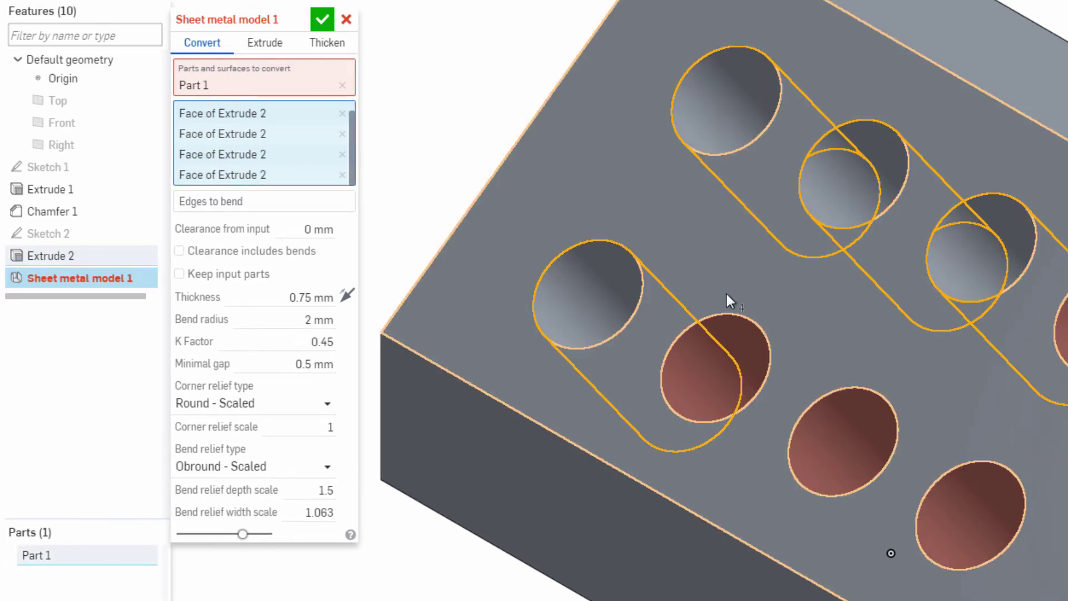
click(725, 328)
click(834, 442)
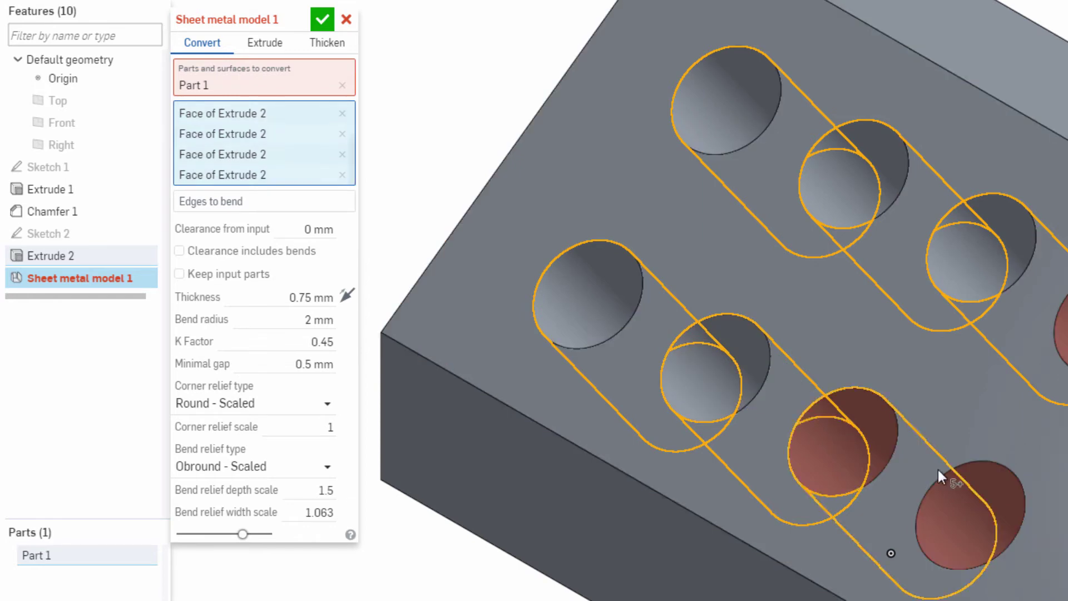
click(966, 504)
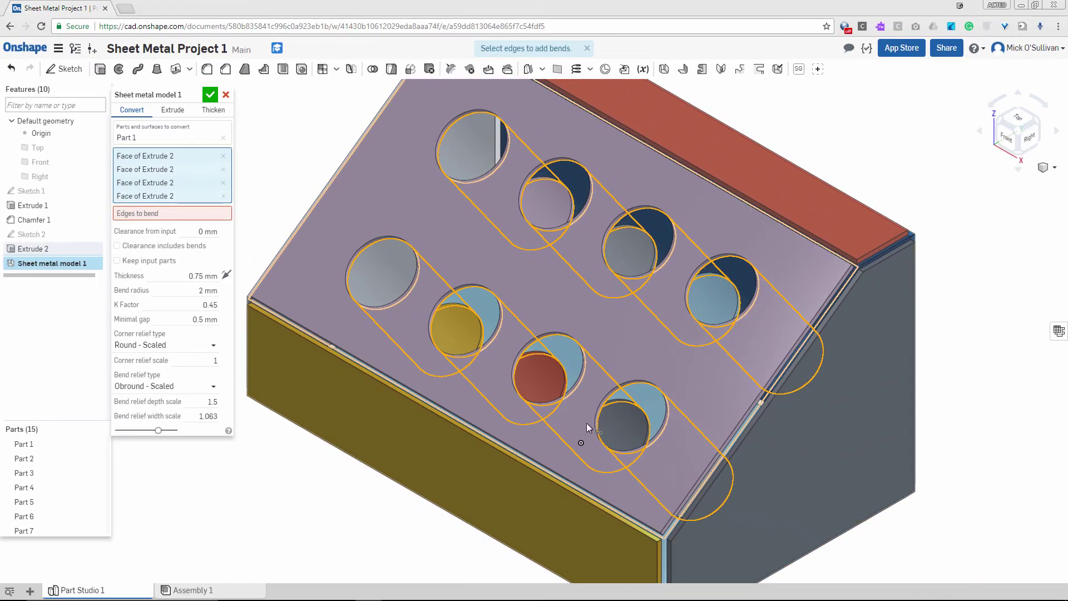
Open the sheet metal table and flat view beside the model.
scroll(687, 455, down, 5)
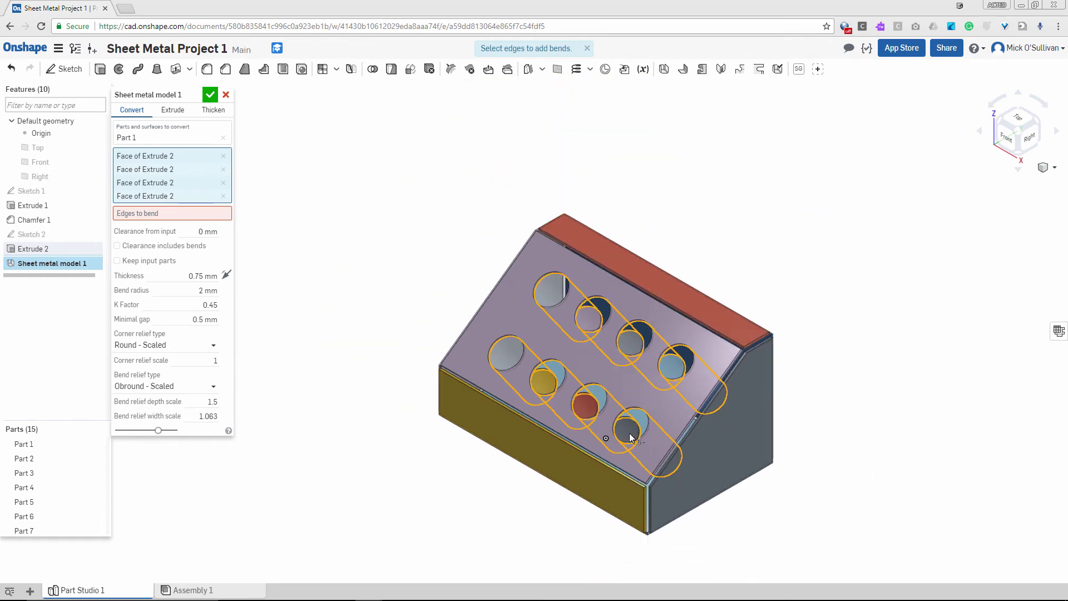
click(1059, 333)
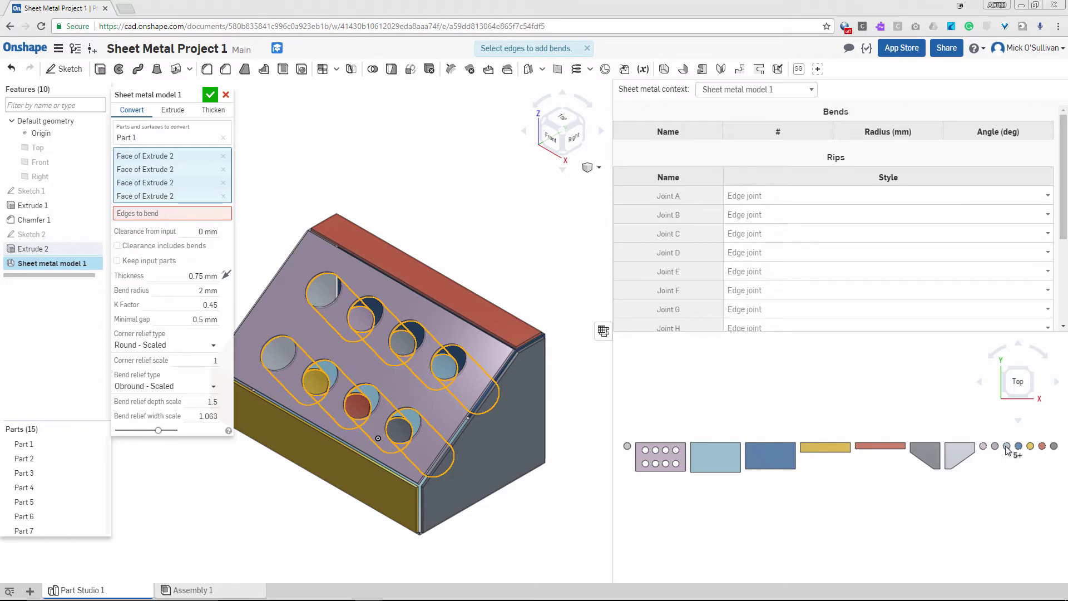
scroll(298, 402, up, 3)
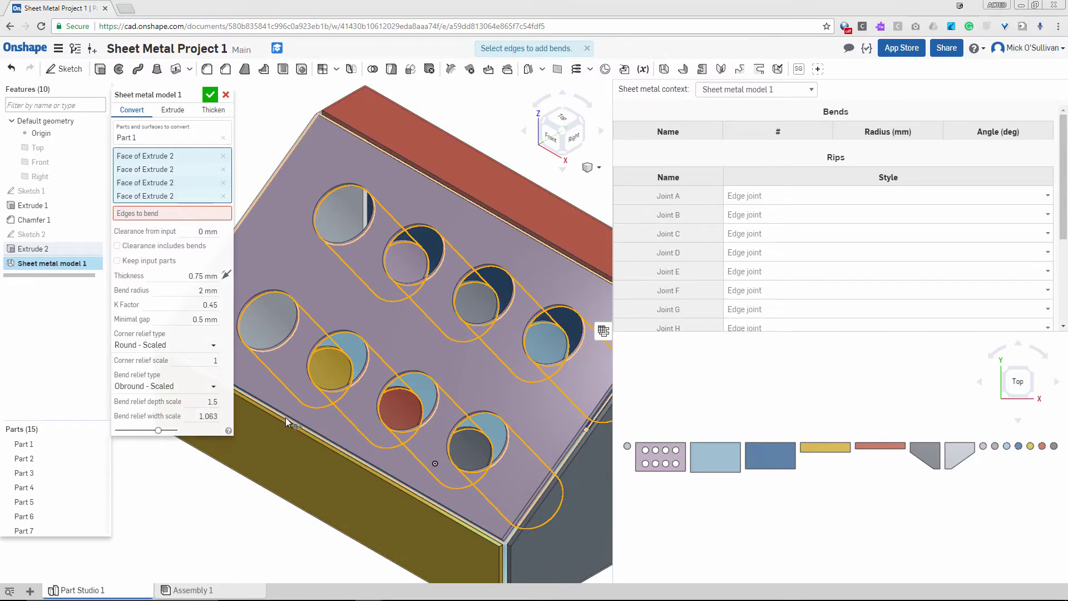